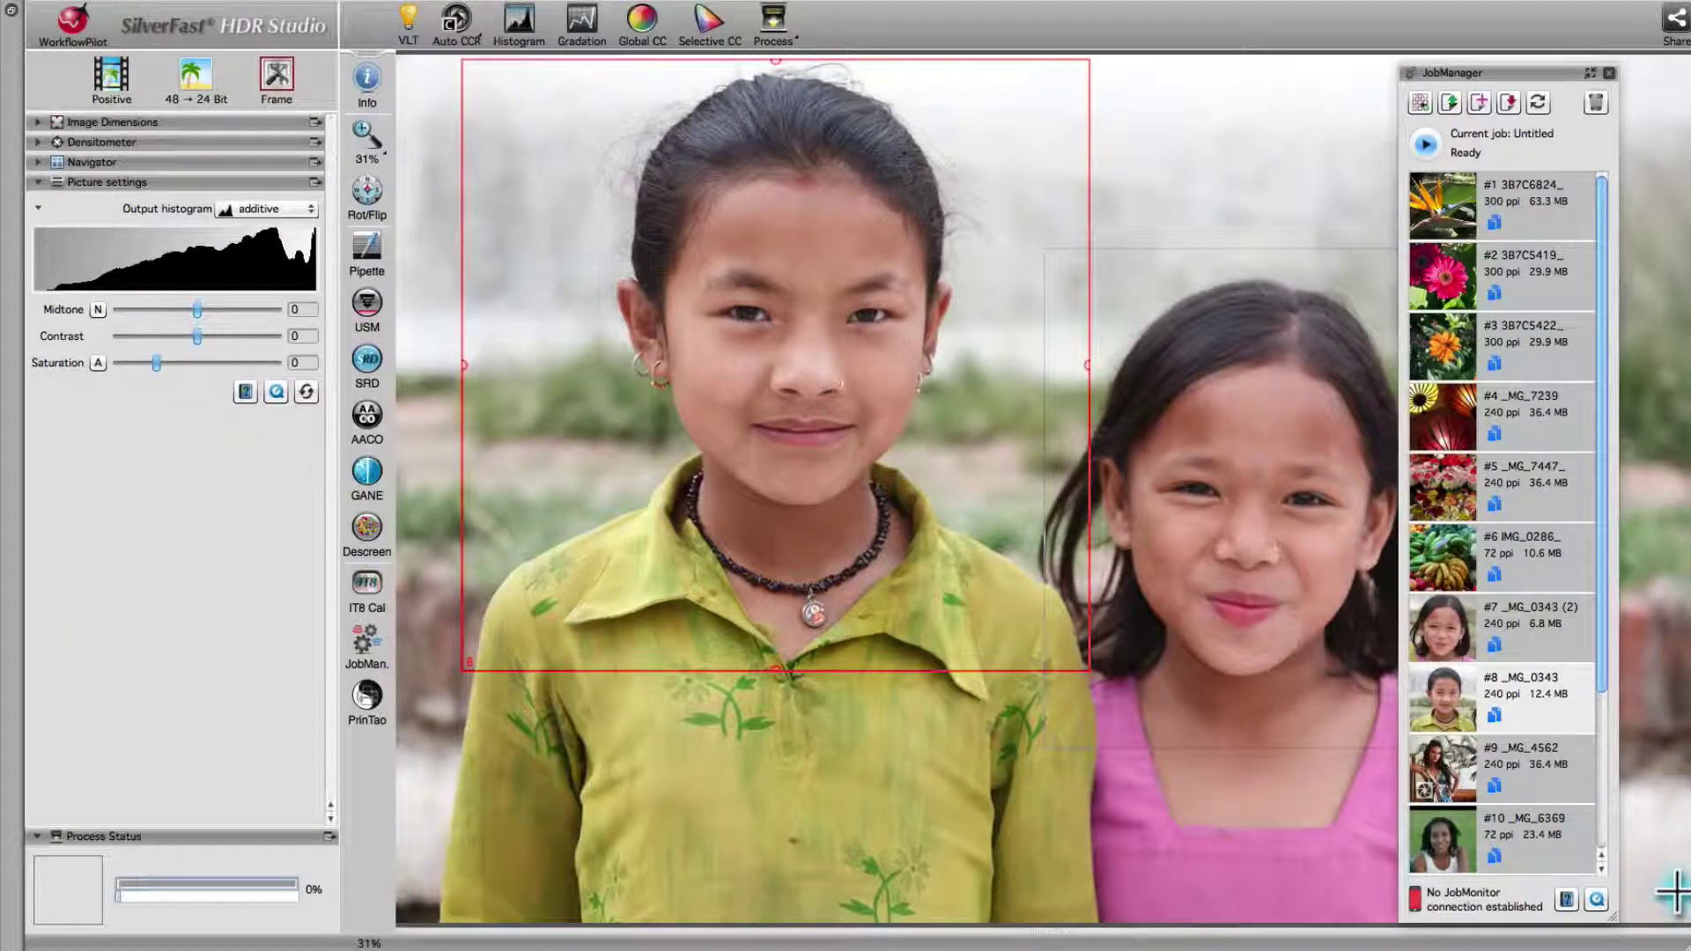
- Move _MG_4562 up the job list and delete IMG_0286 and _MG_7447 from the job
left_click(1458, 747)
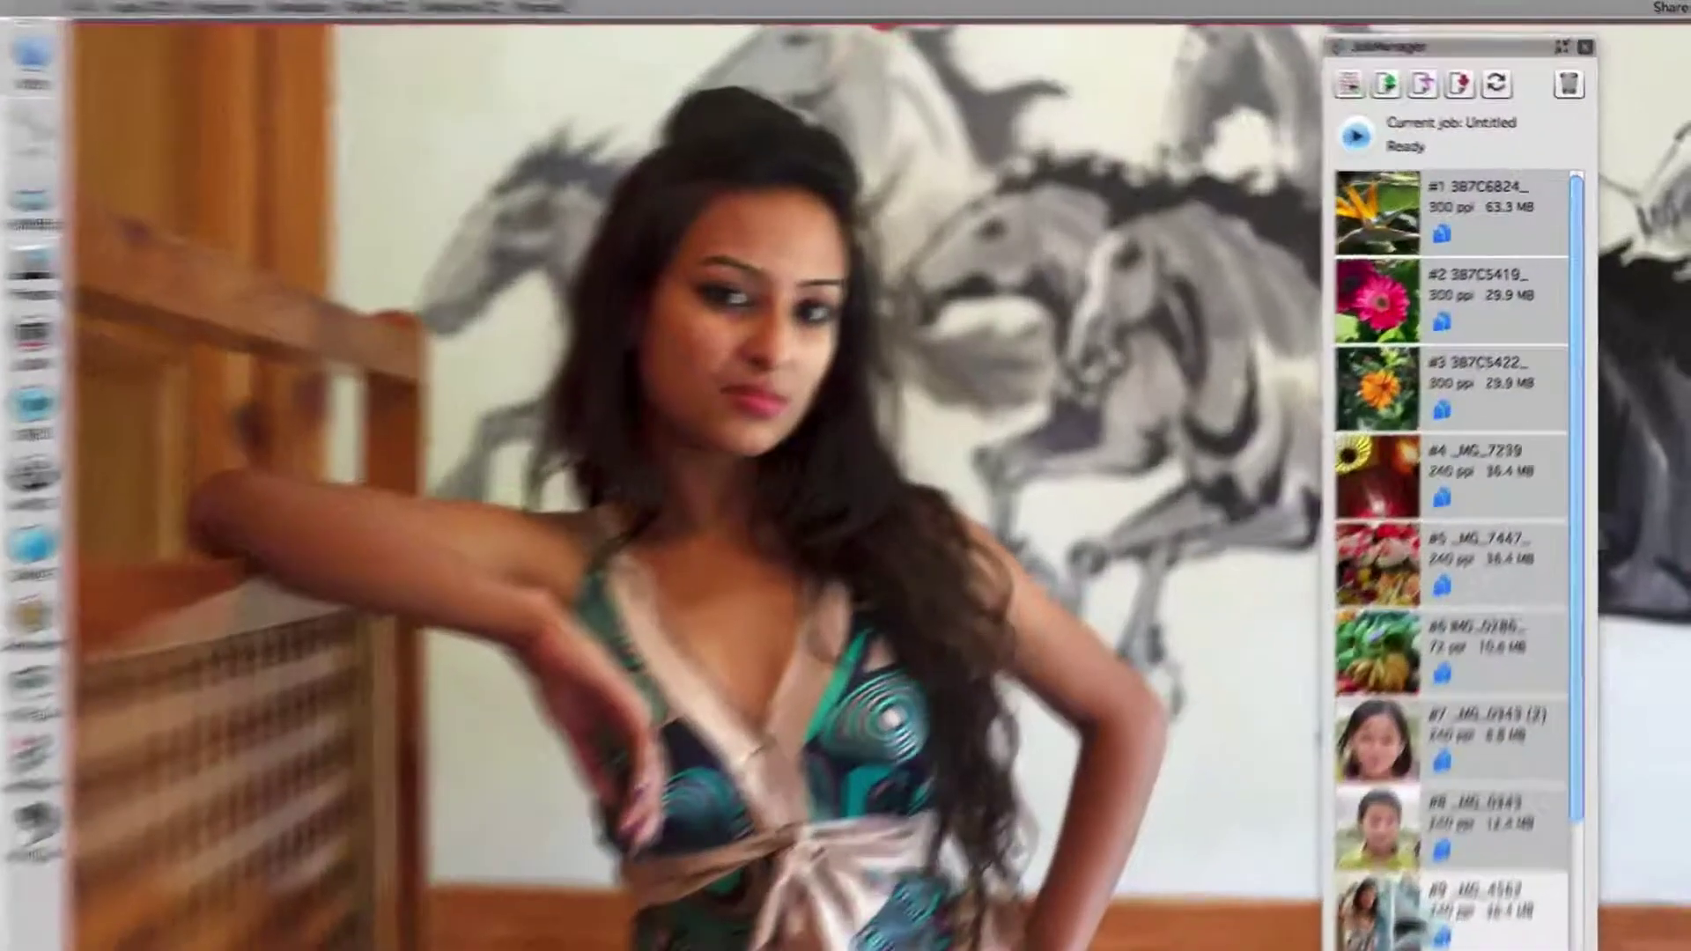
left_click_drag(1457, 744, 1462, 634)
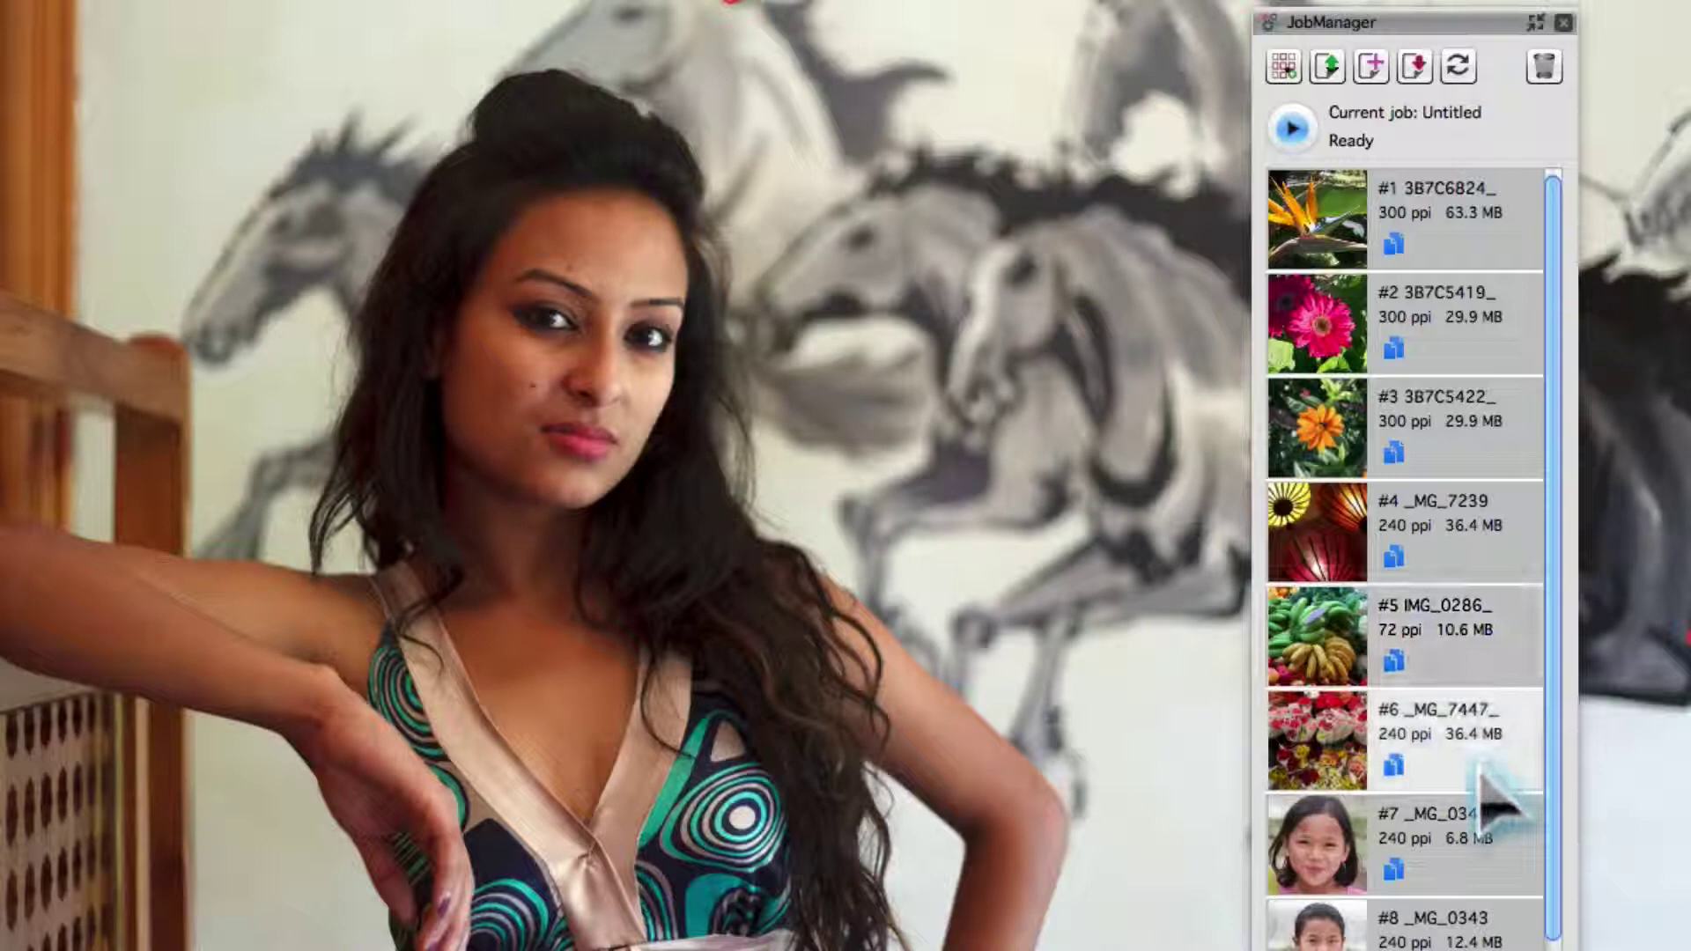
left_click(1502, 667, "shift")
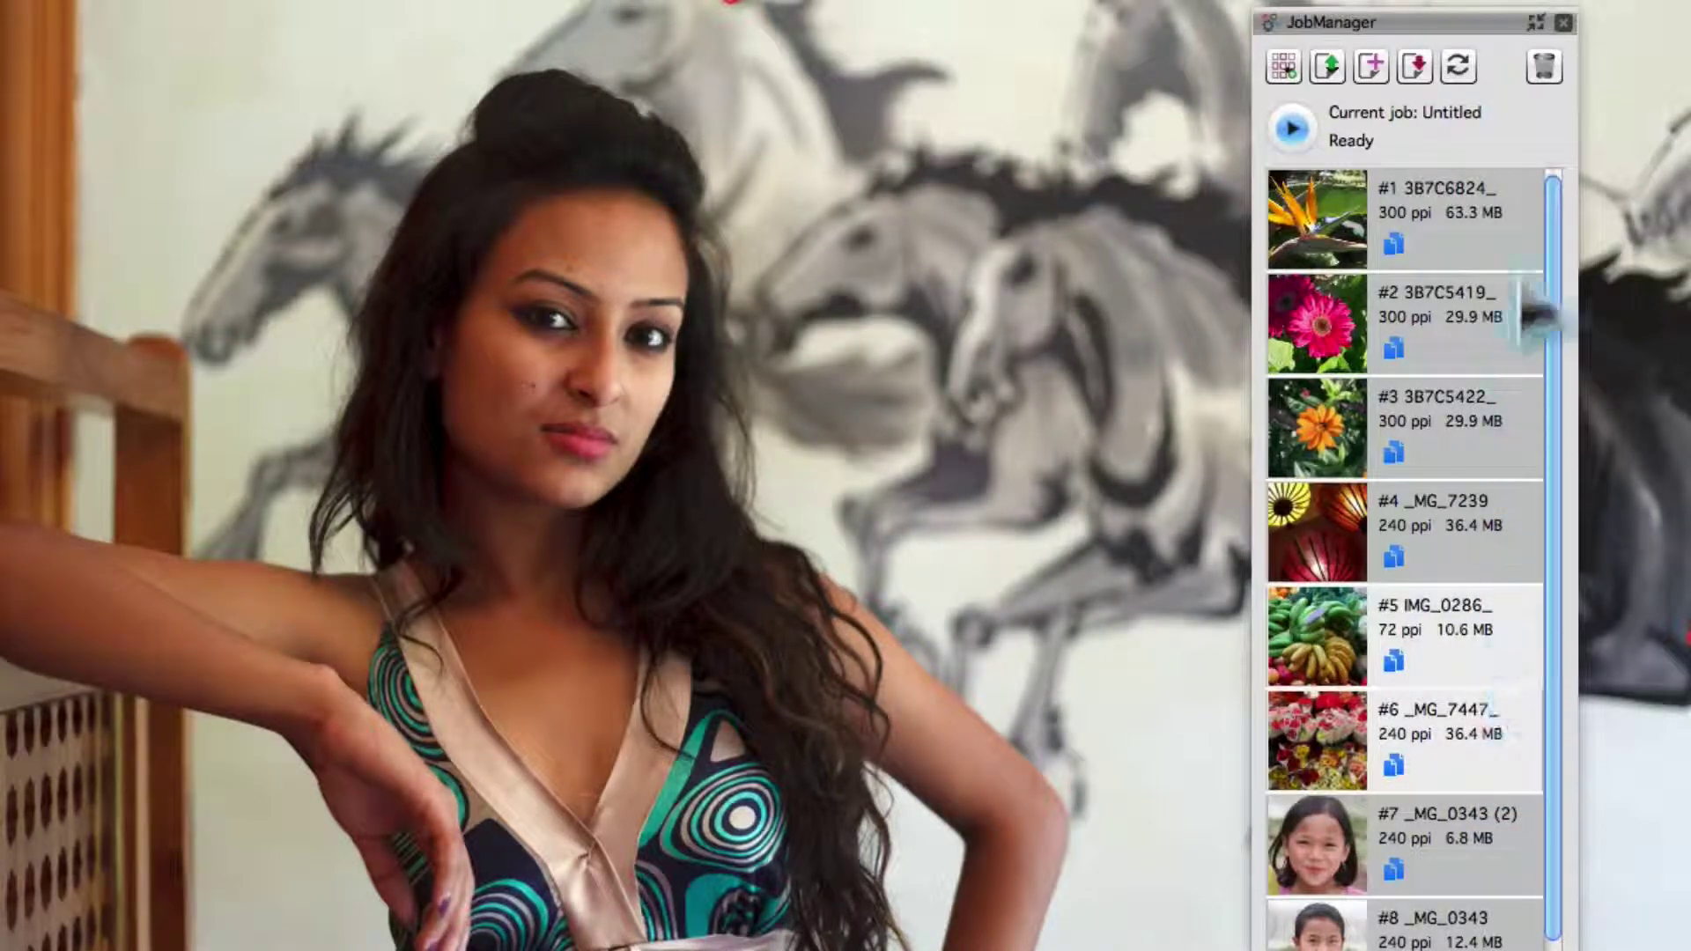
left_click(1547, 68)
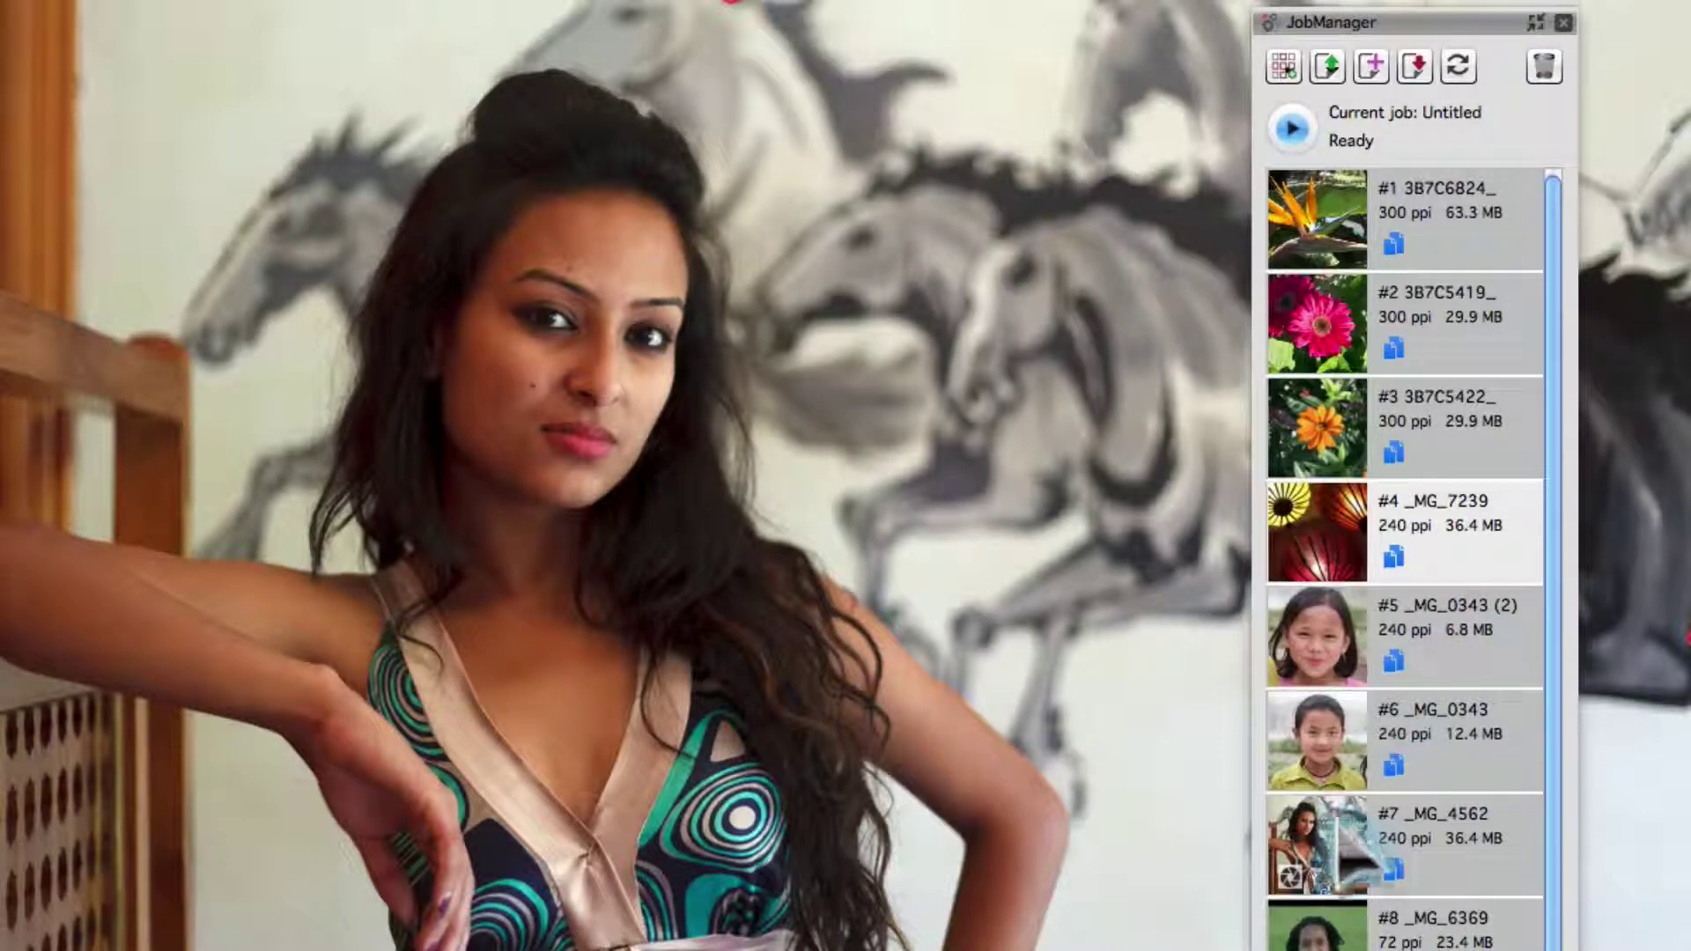
- Copy the selected image's settings, including Auto CCR image automatics, to all images in the job
left_click(1392, 866)
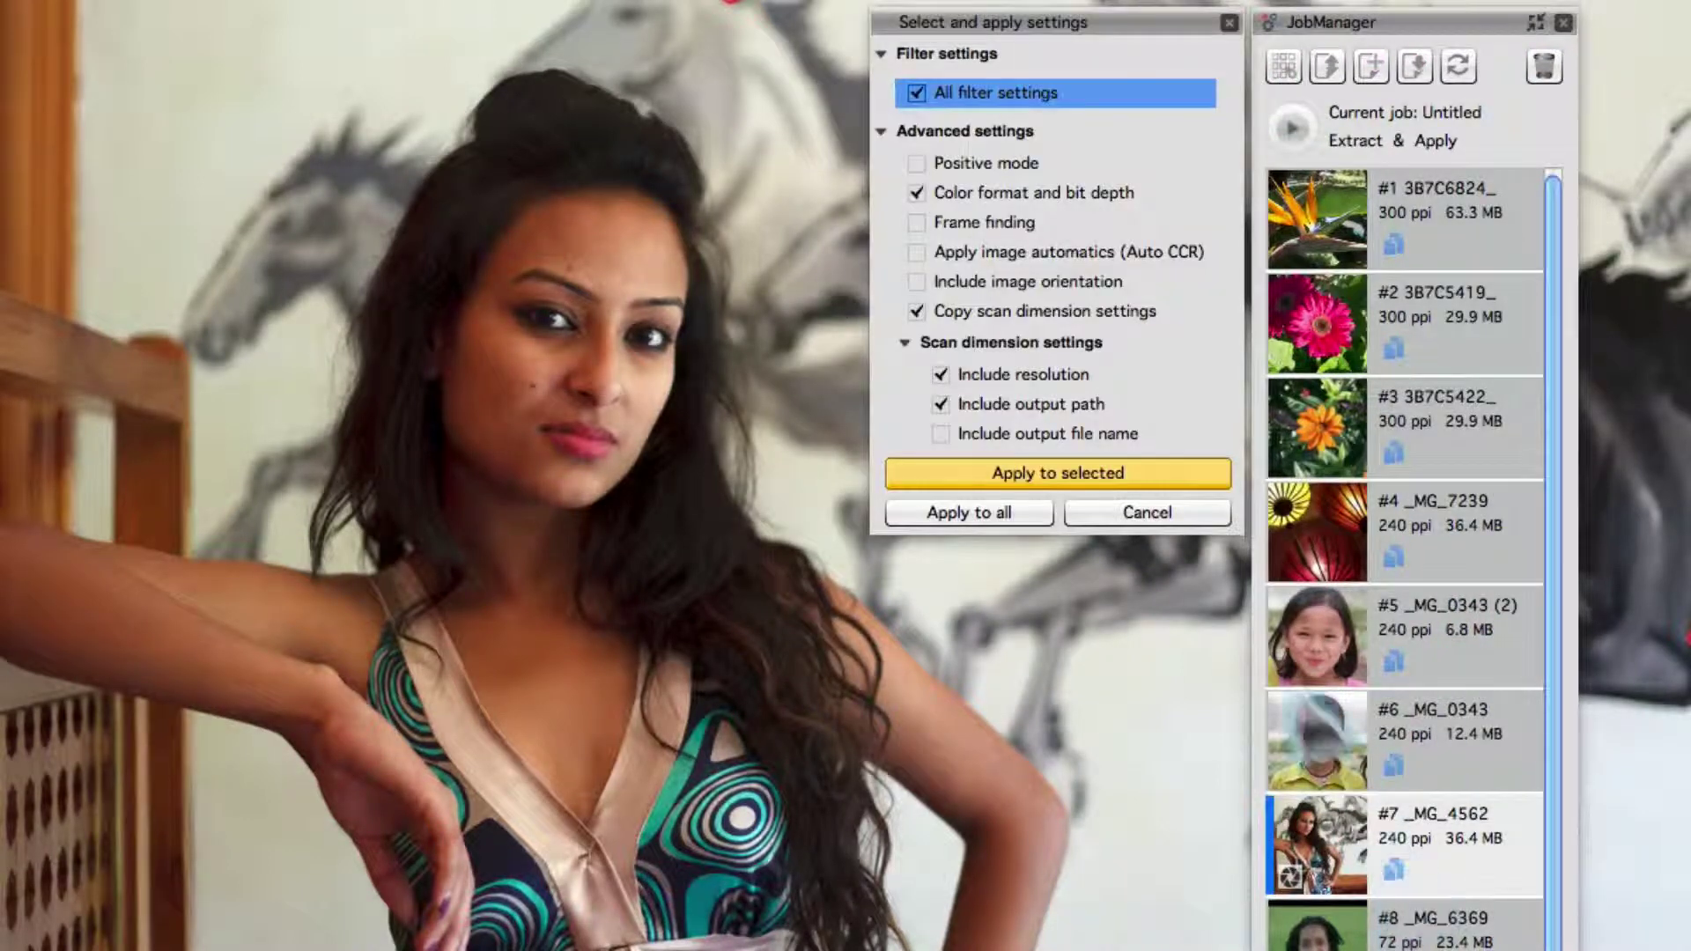
left_click(917, 252)
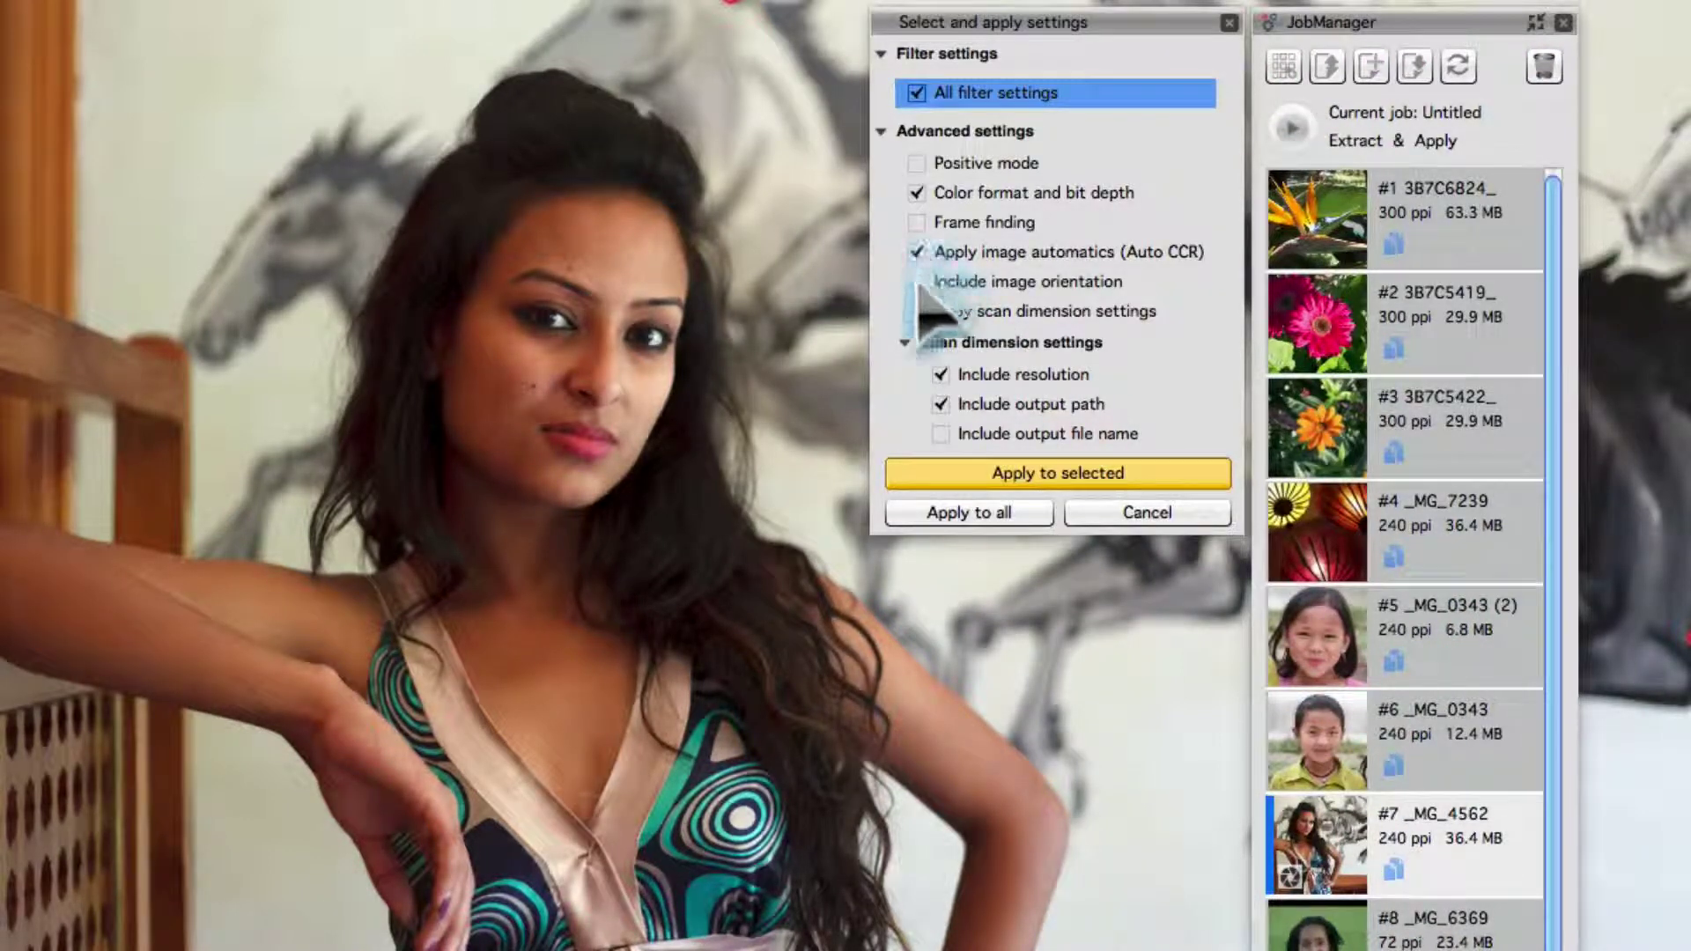
left_click(1013, 518)
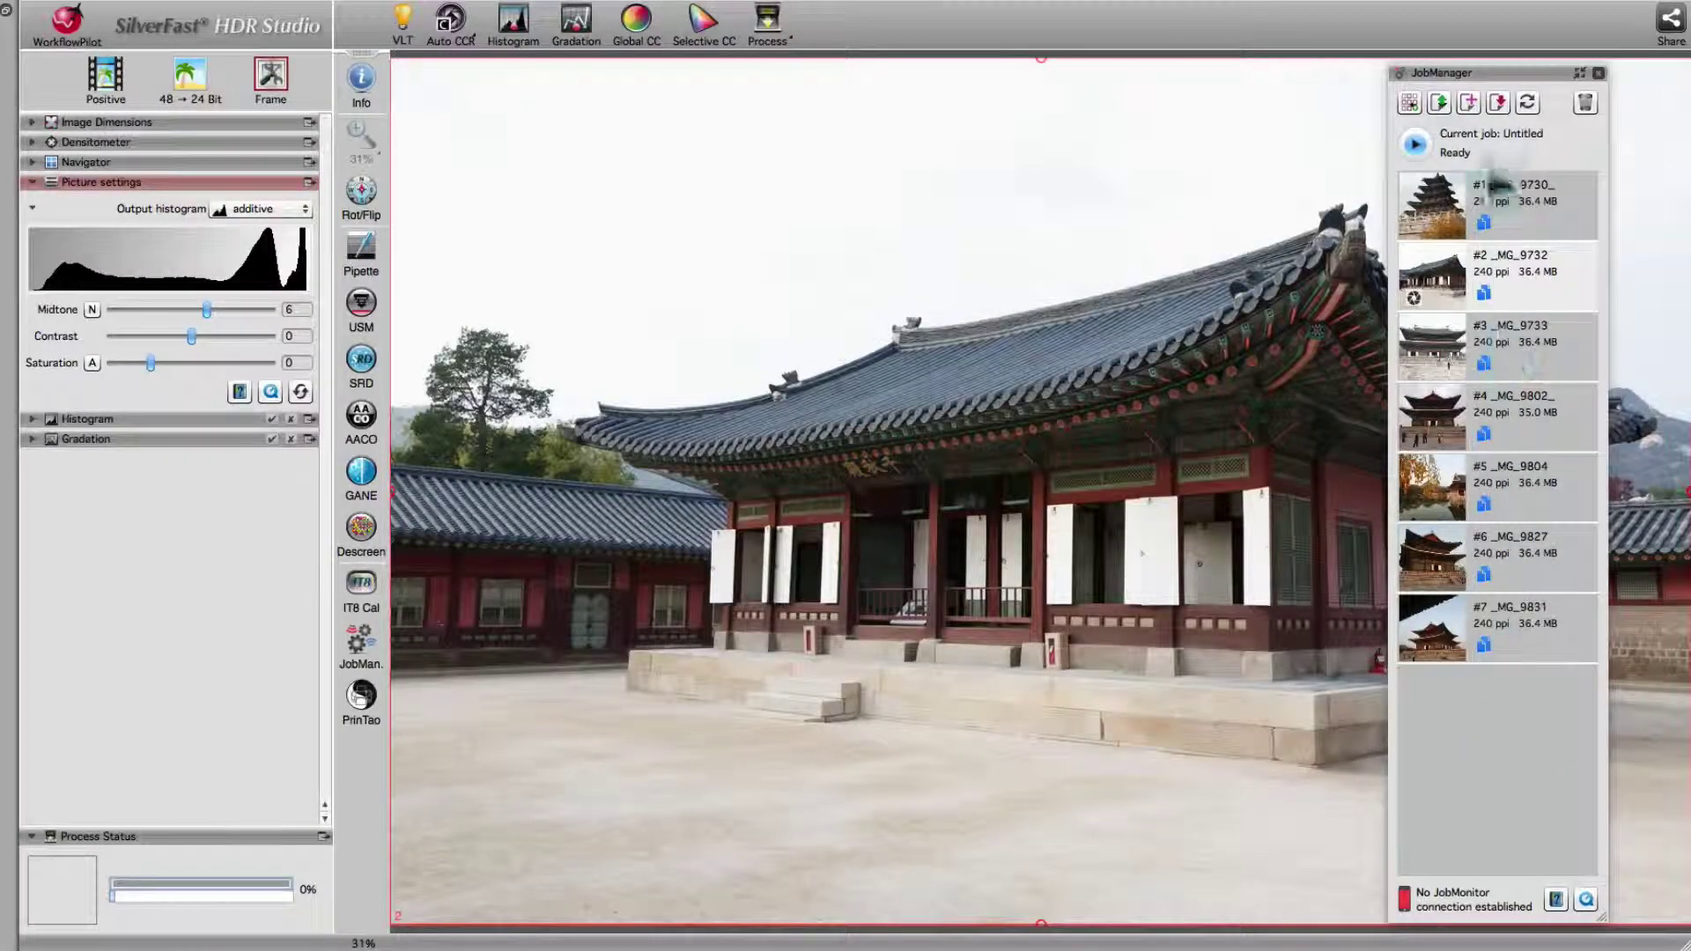
- Save the current palace images as the job 'Korean Royal Palace'
left_click(1498, 103)
type("Kore")
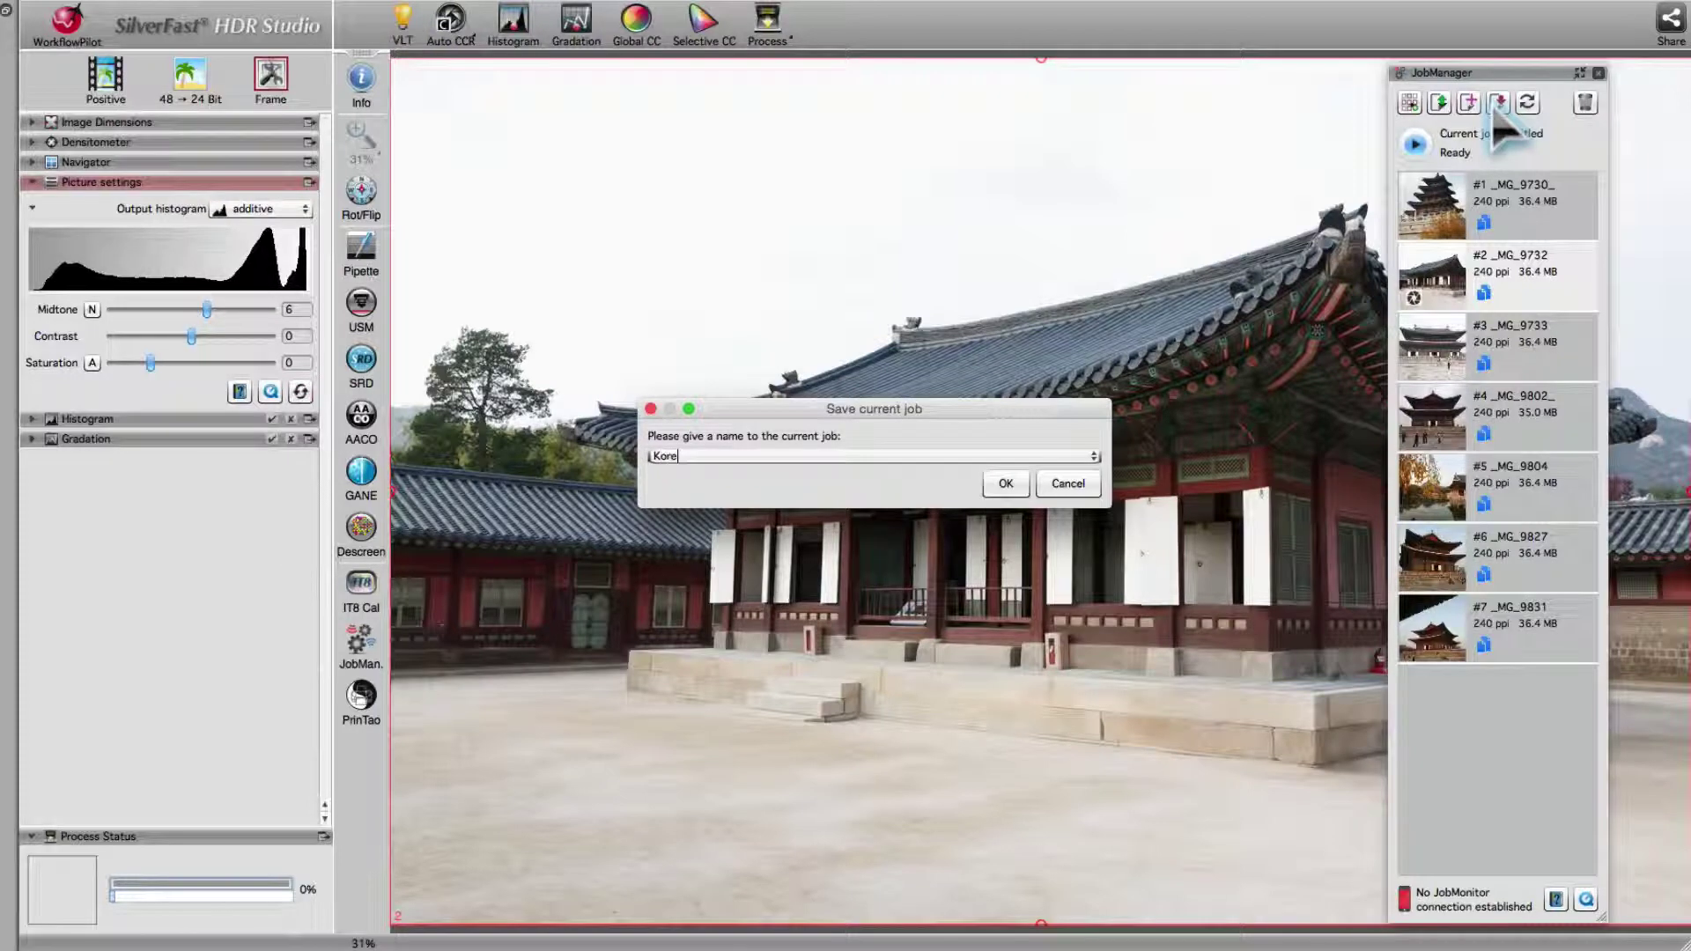
type("an Royal Palace")
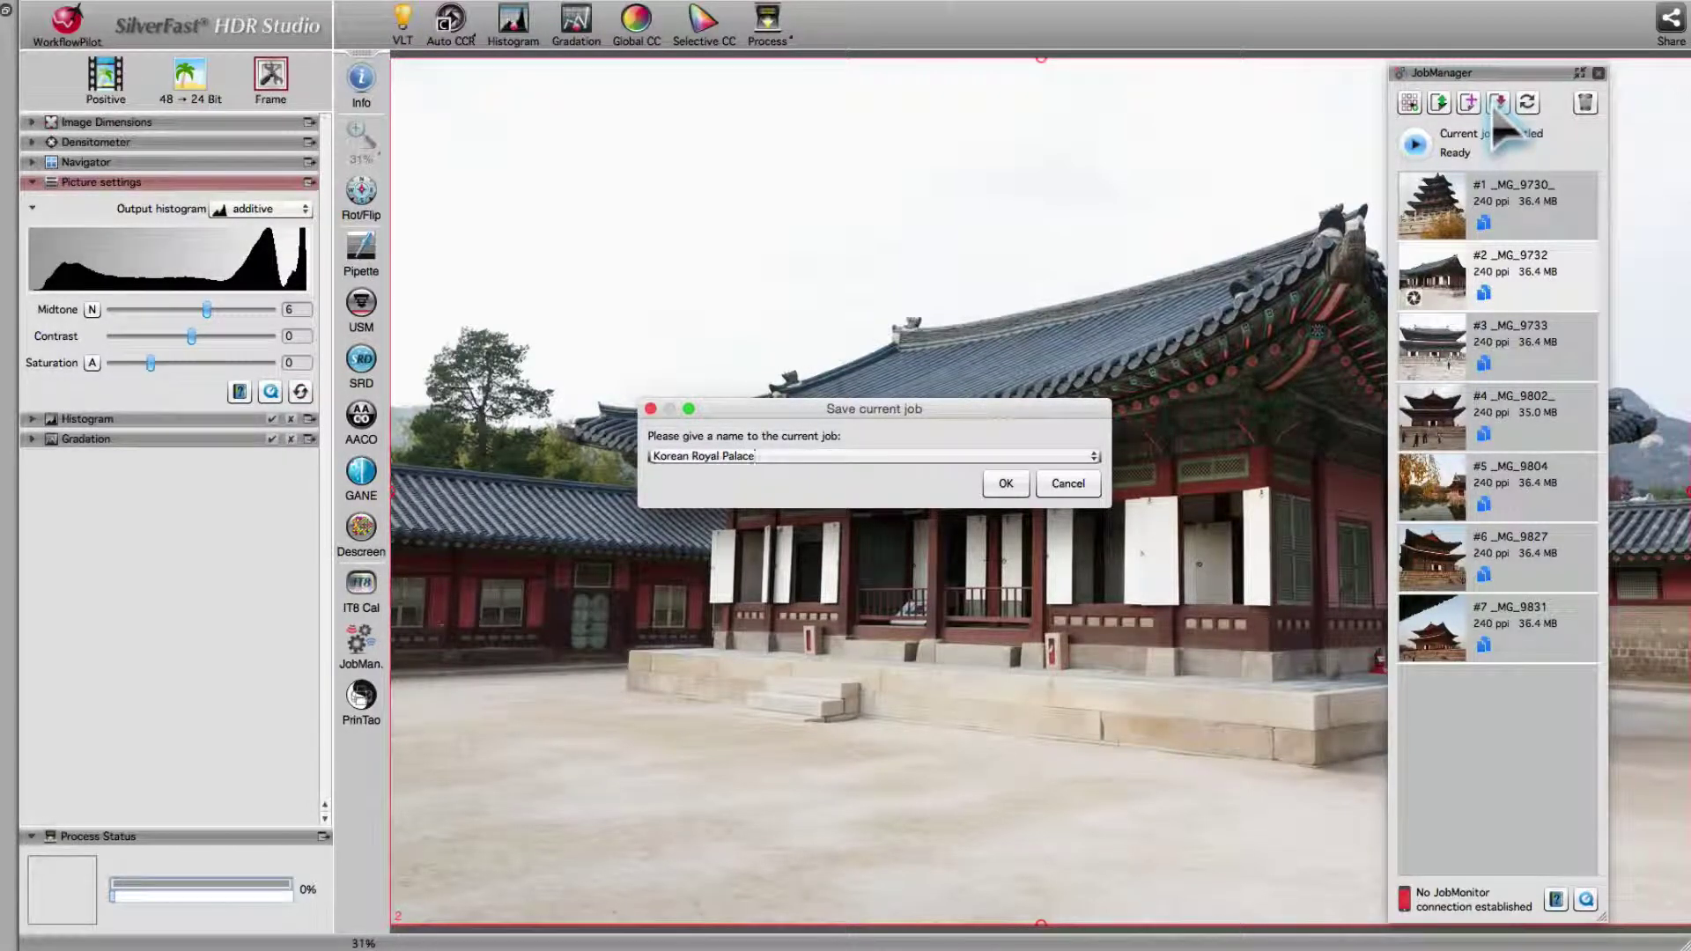
left_click(1005, 484)
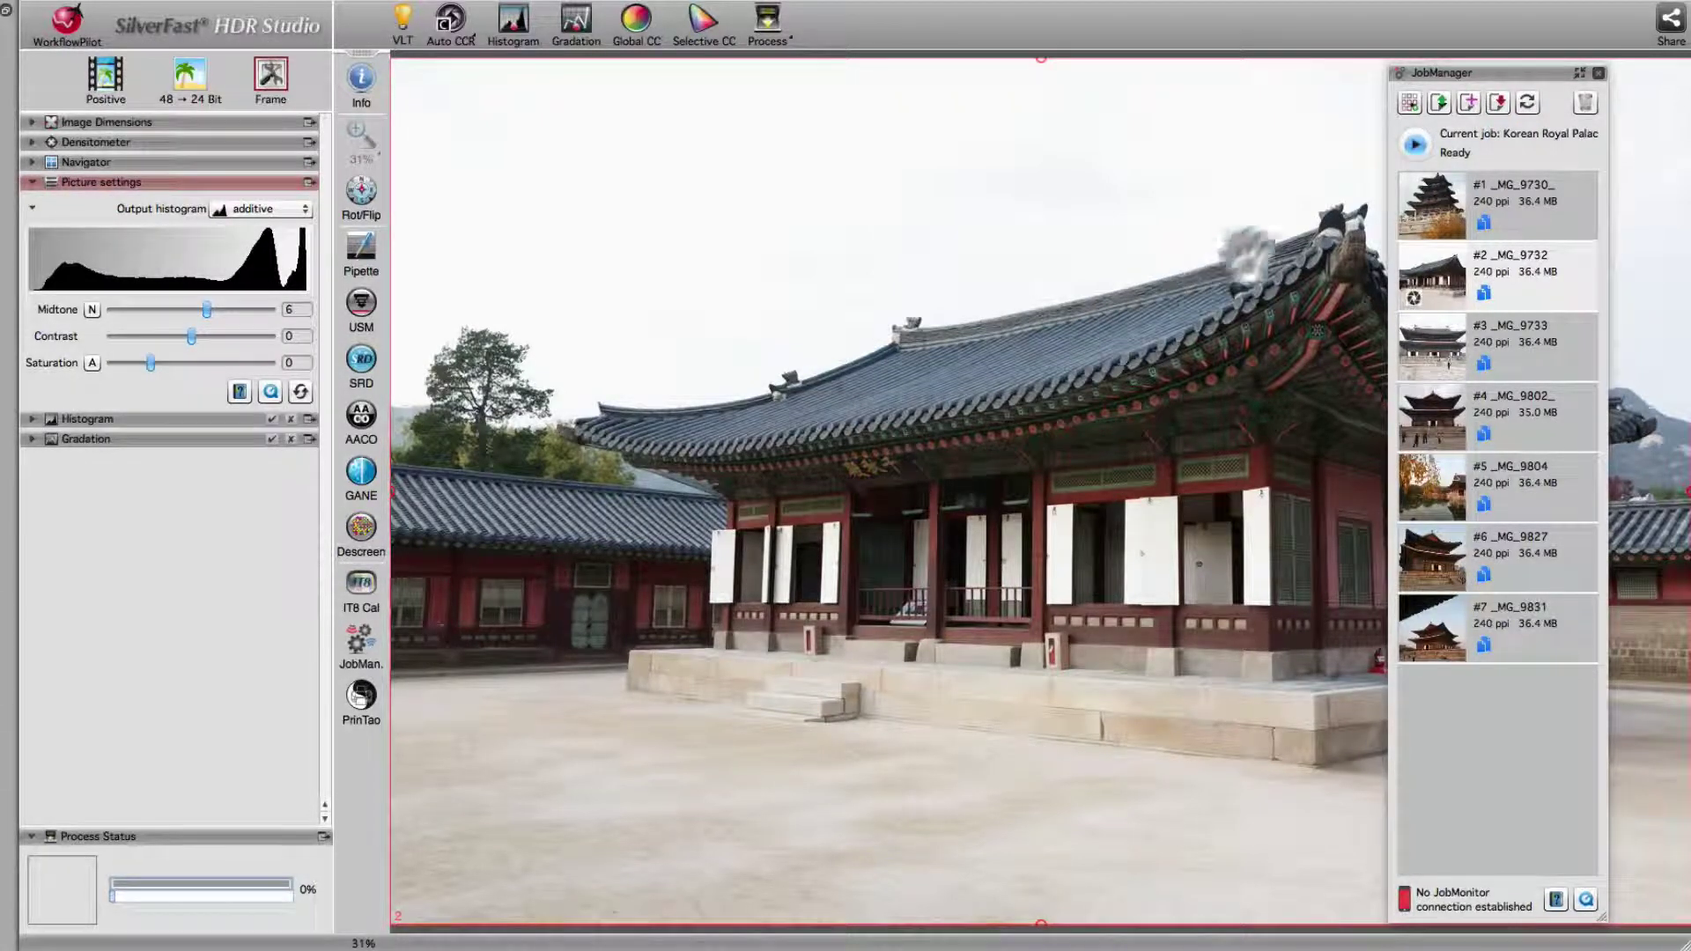
- Start a new job after saving the current one, then preview _MG_9730 and _MG_9732 in Korean Royal Palace
left_click(1469, 102)
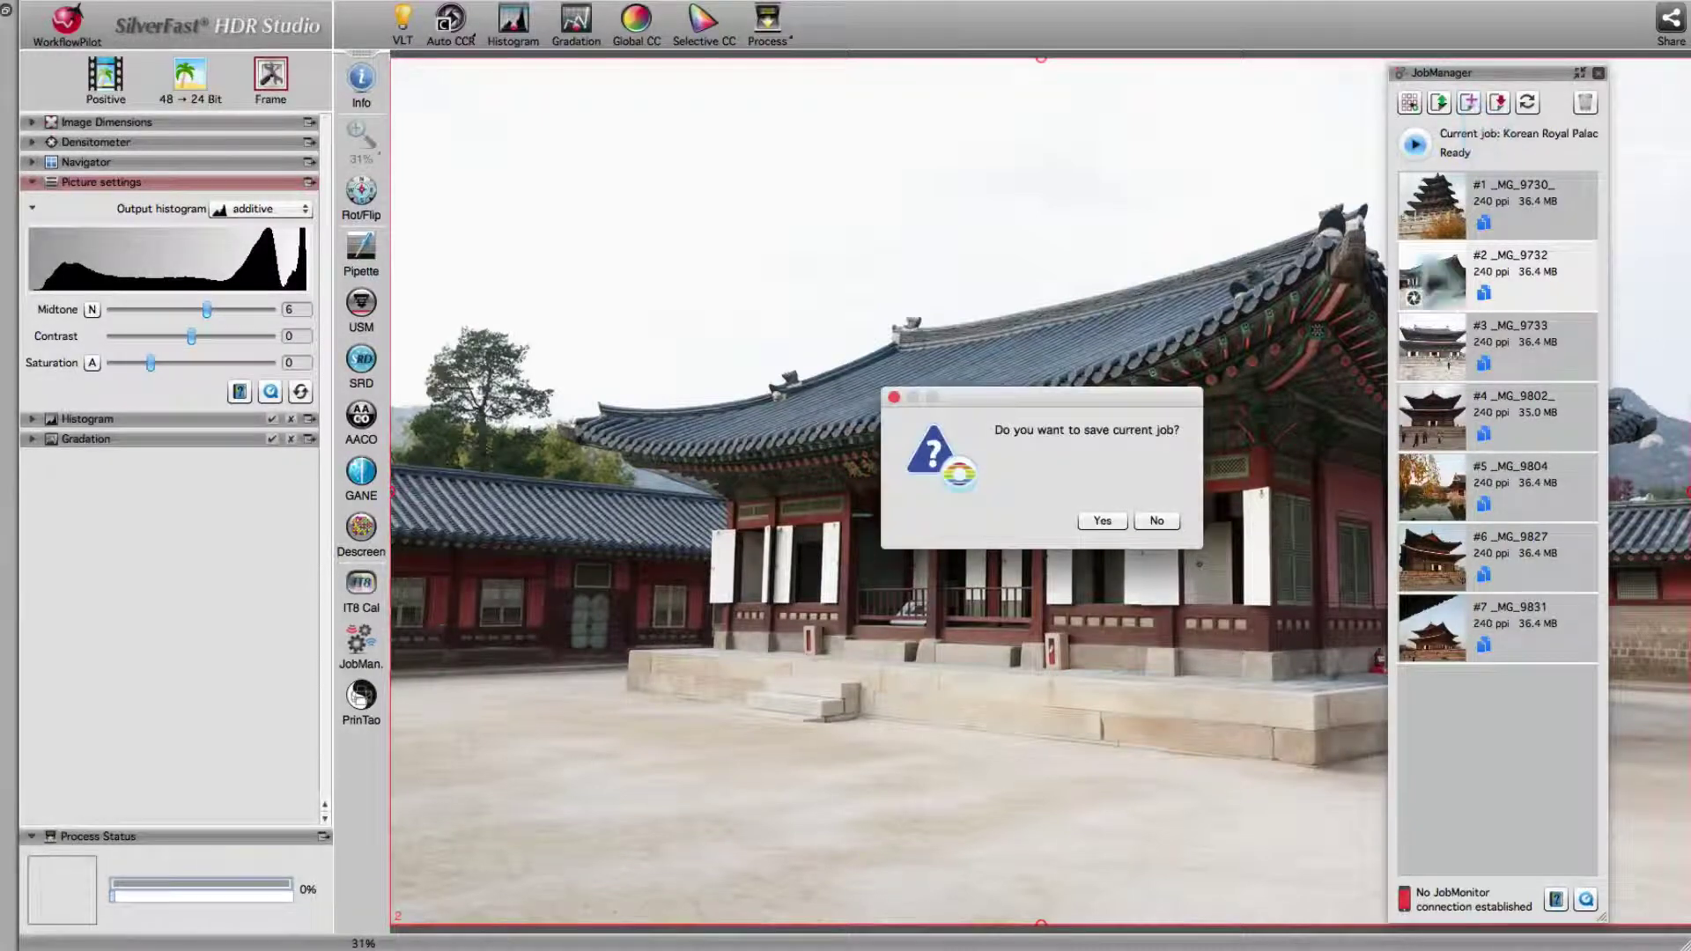
left_click(1102, 521)
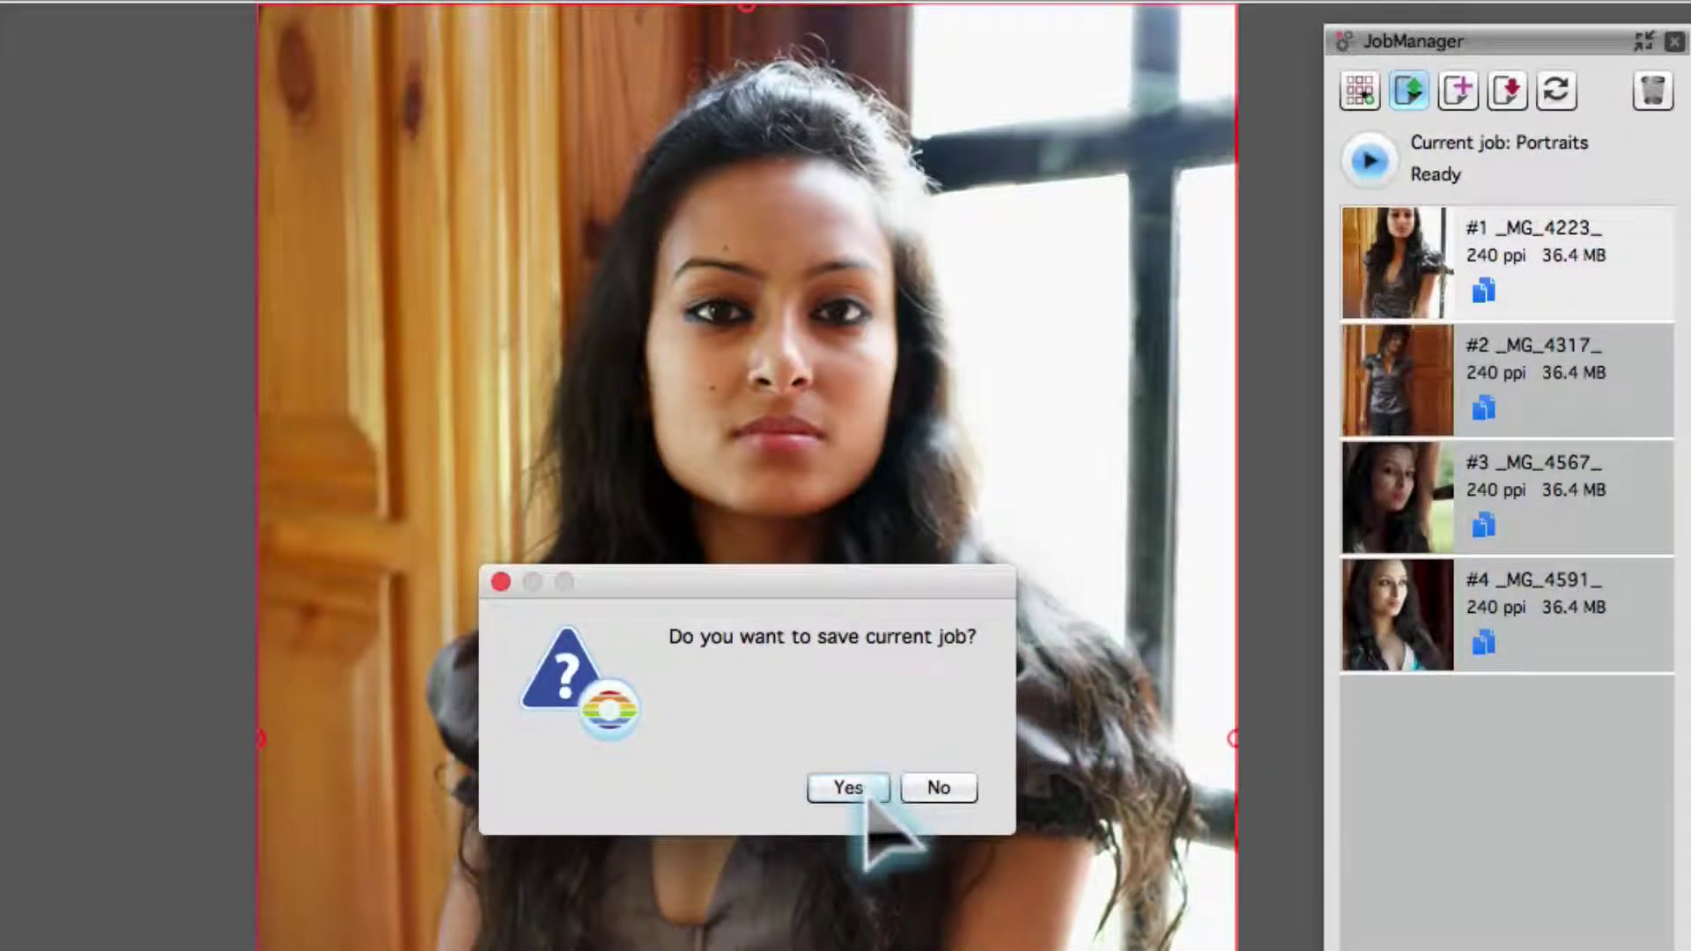
left_click(847, 788)
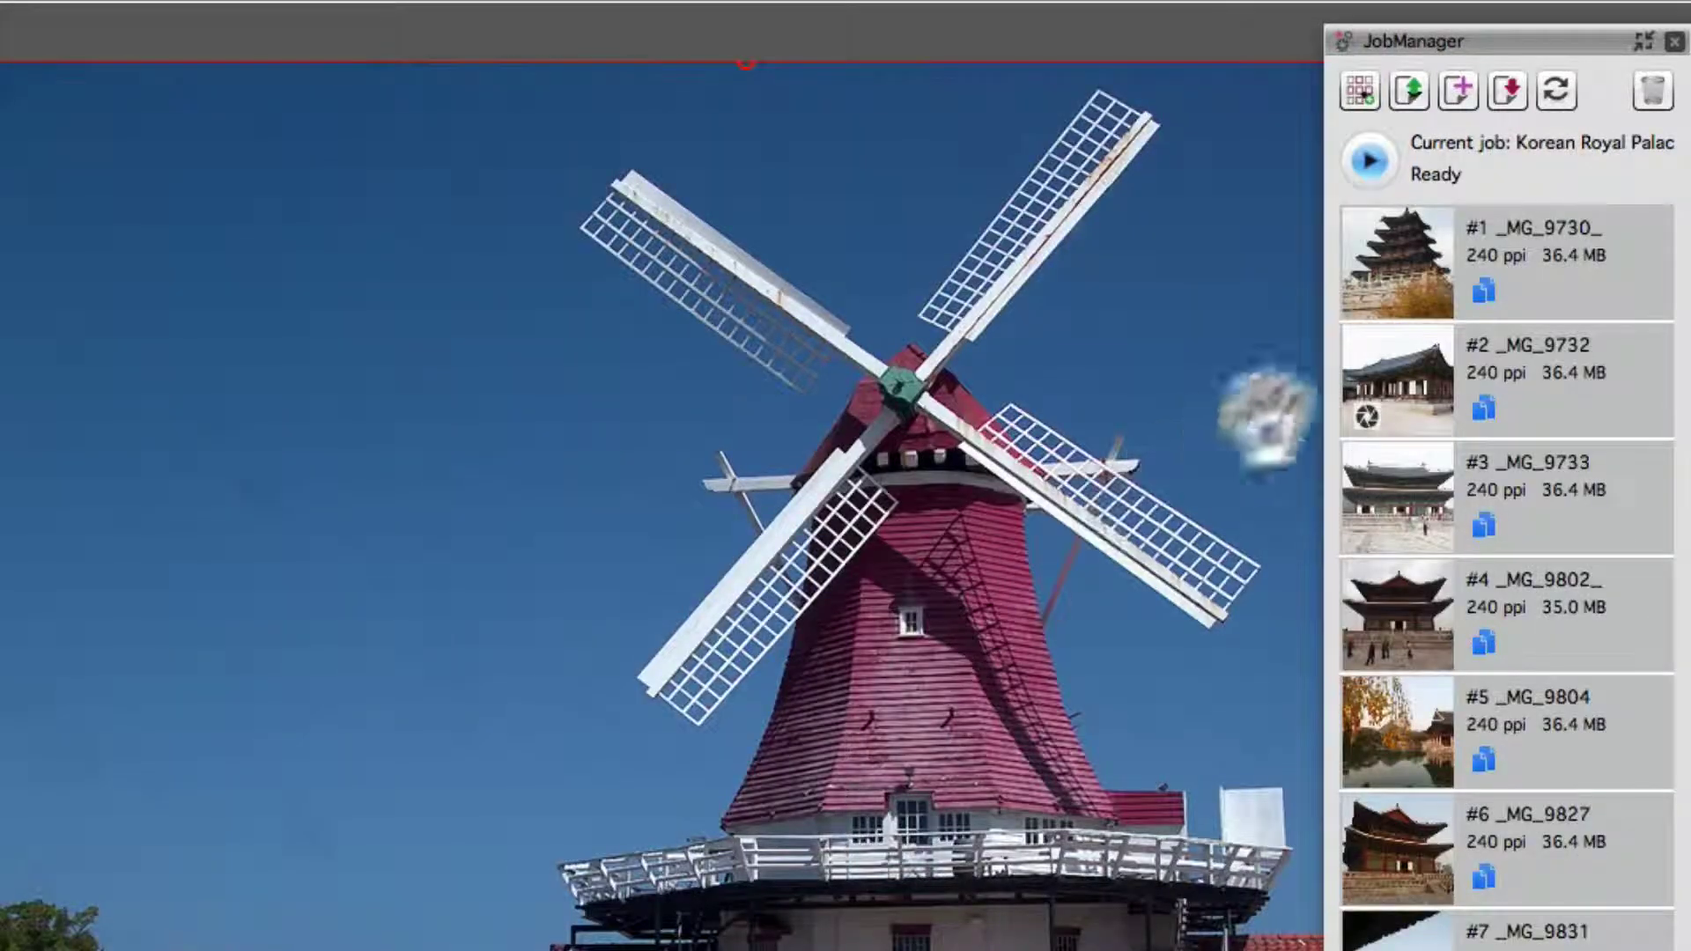
left_click(1621, 286)
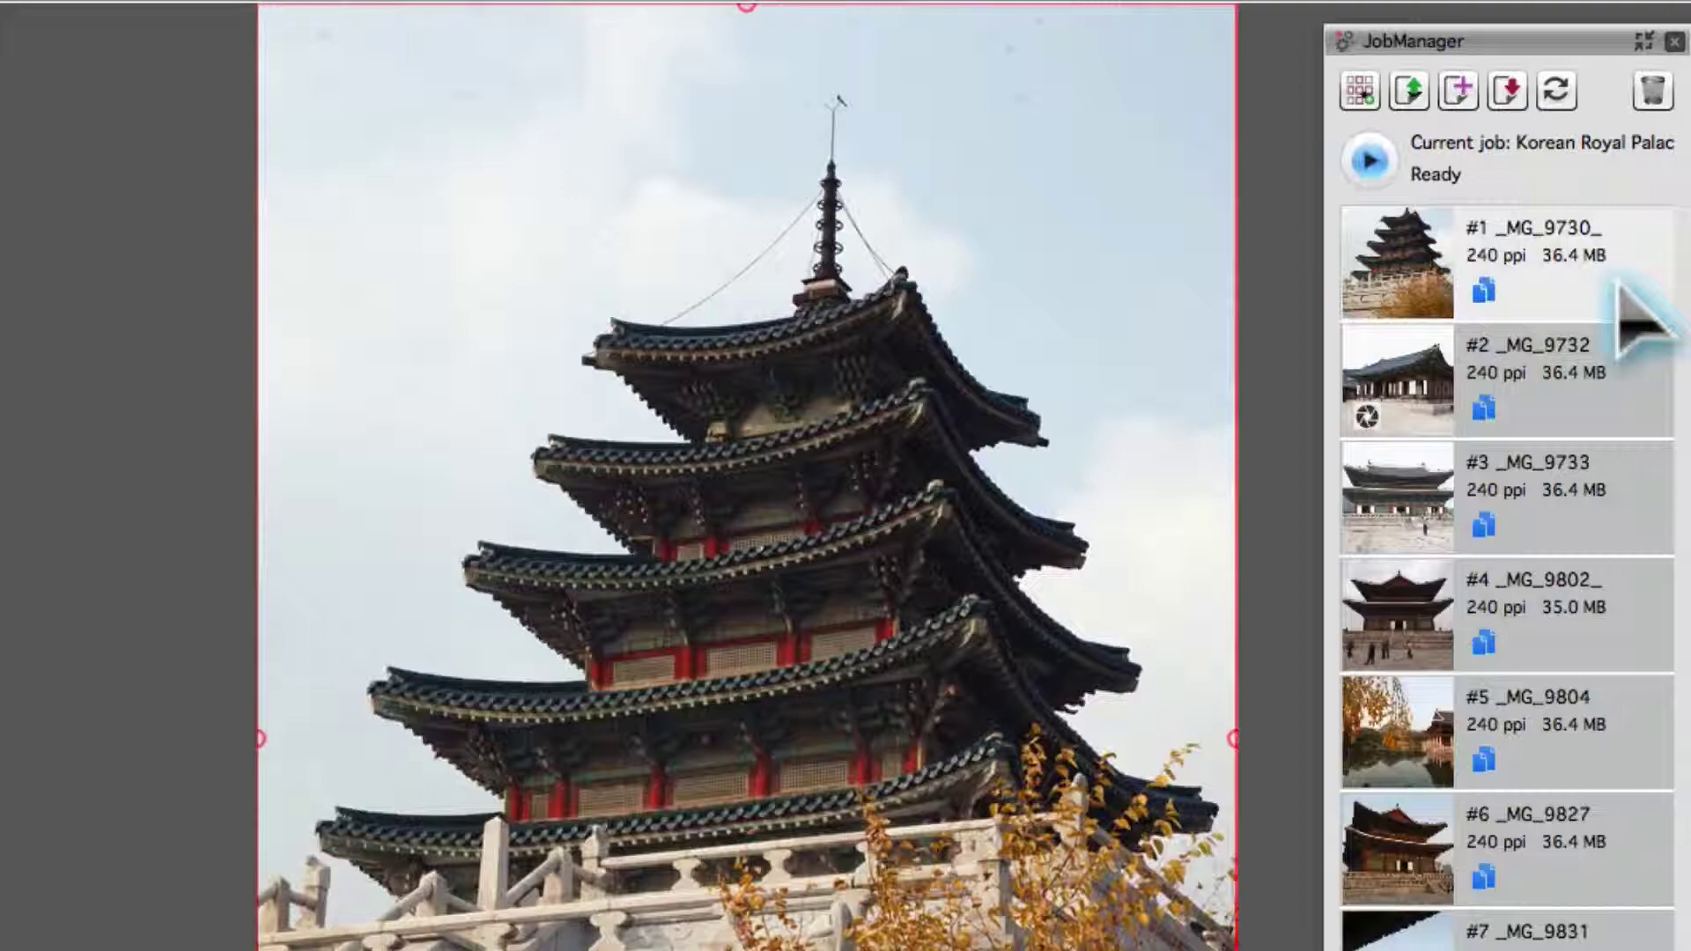
left_click(1621, 344)
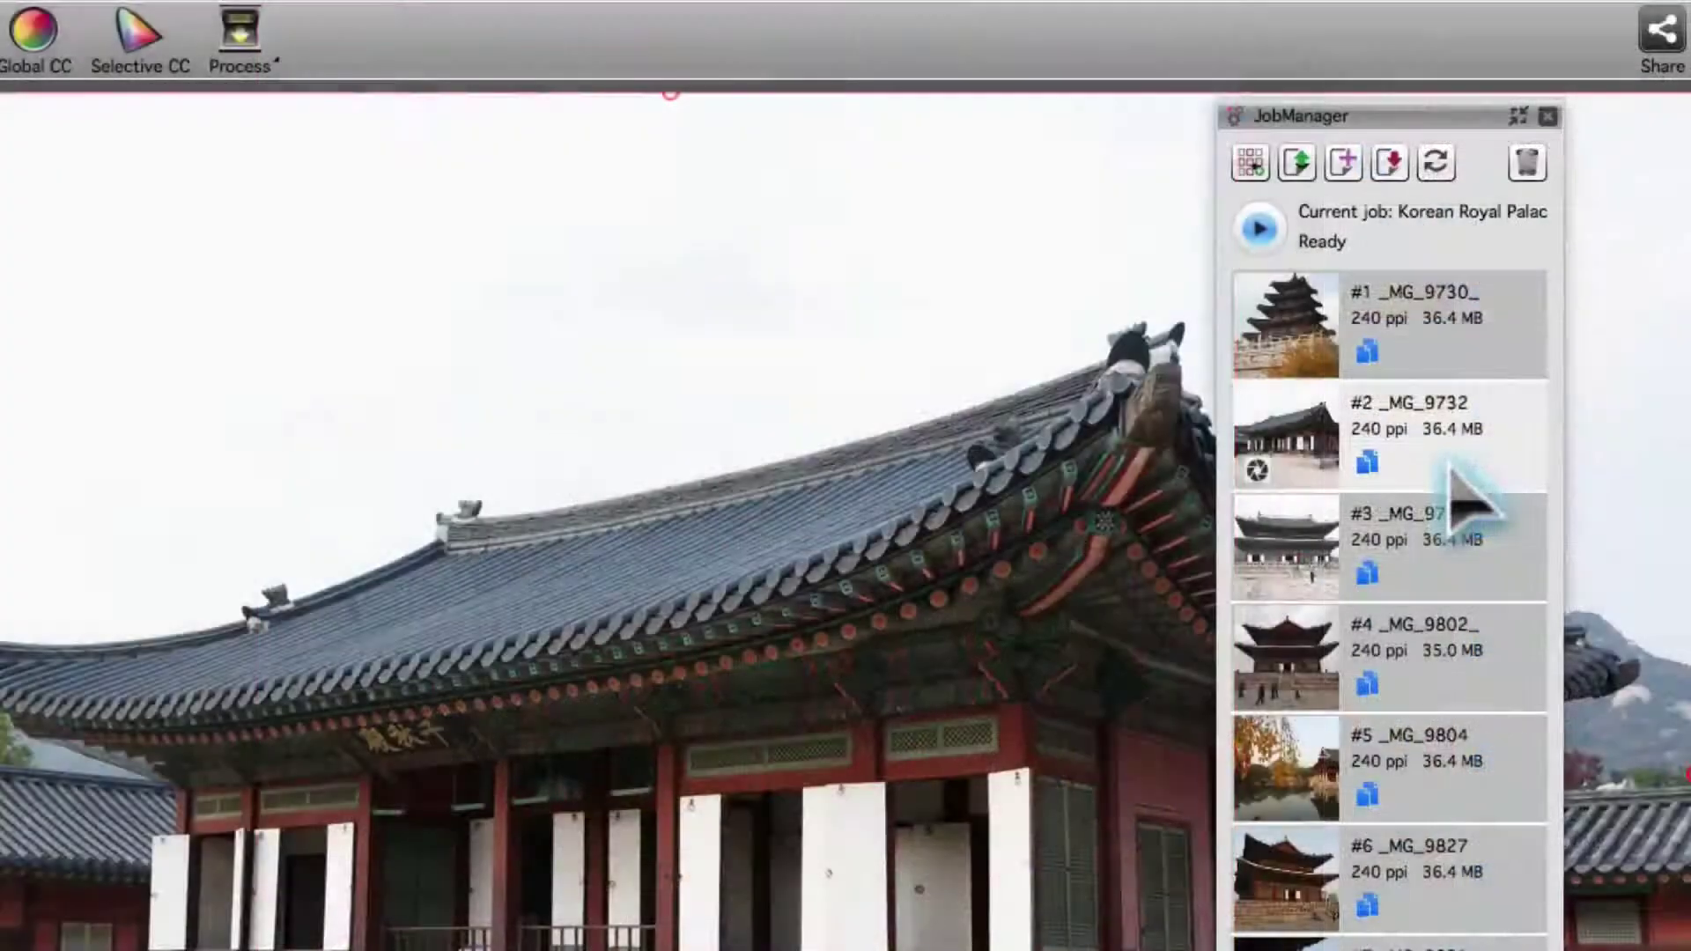
- Build a multi-job of Architecture, Portraits and Job #2, with Korean Royal Palace ordered first
left_click(1251, 163)
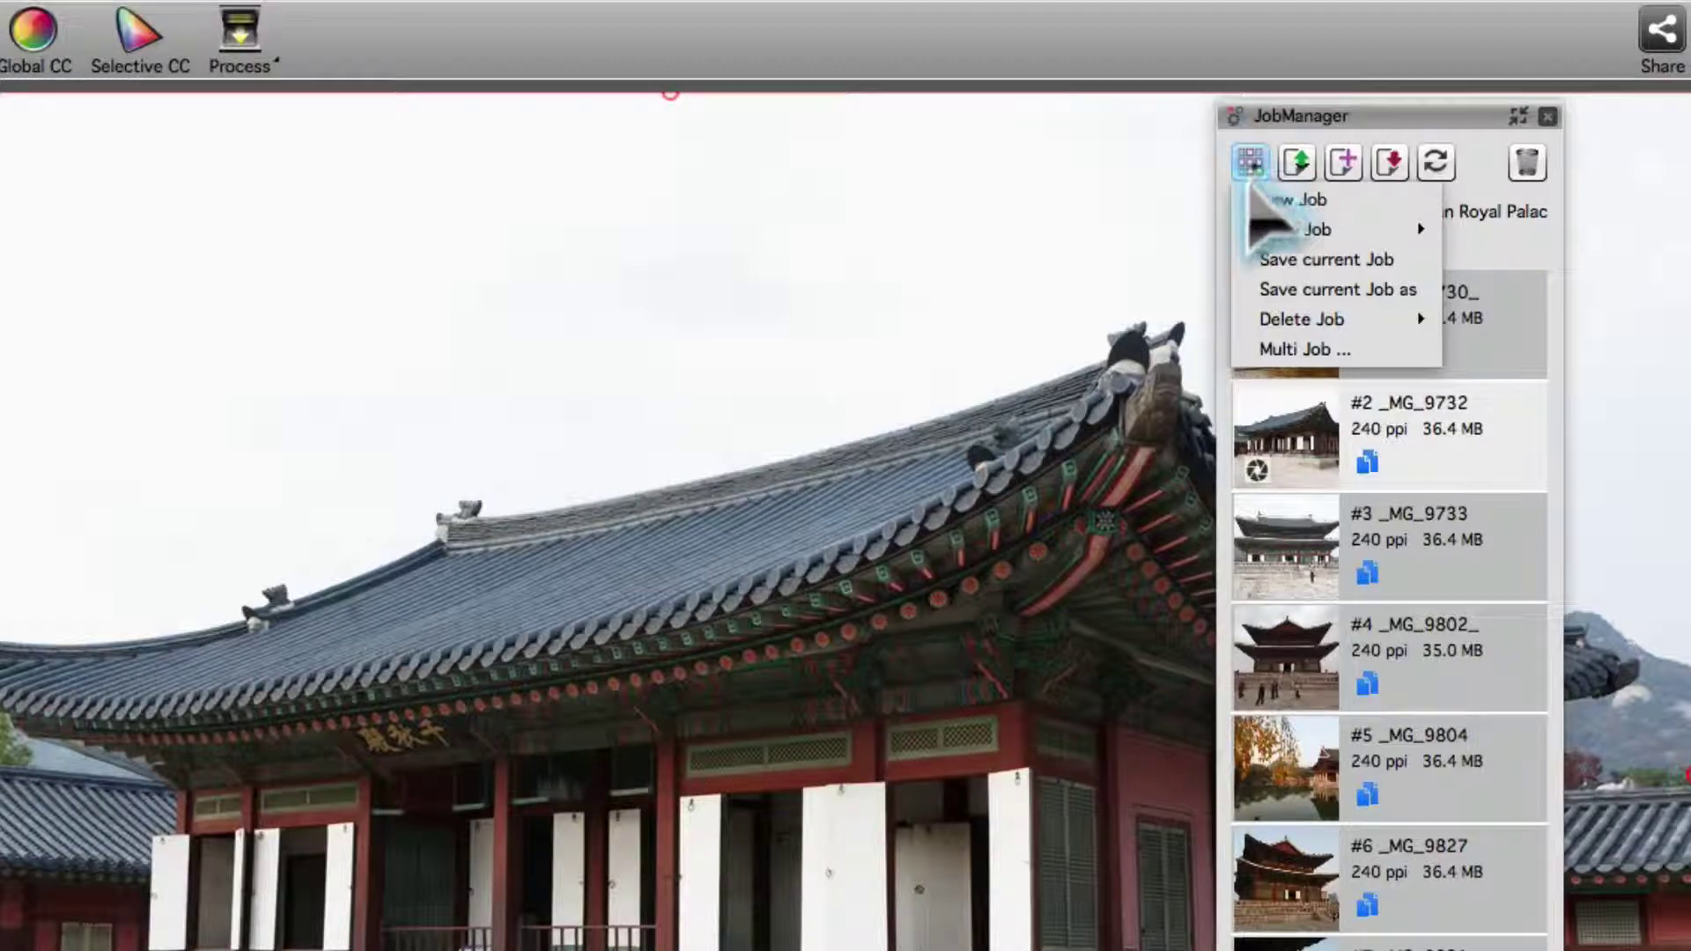
mouse_move(1243, 325)
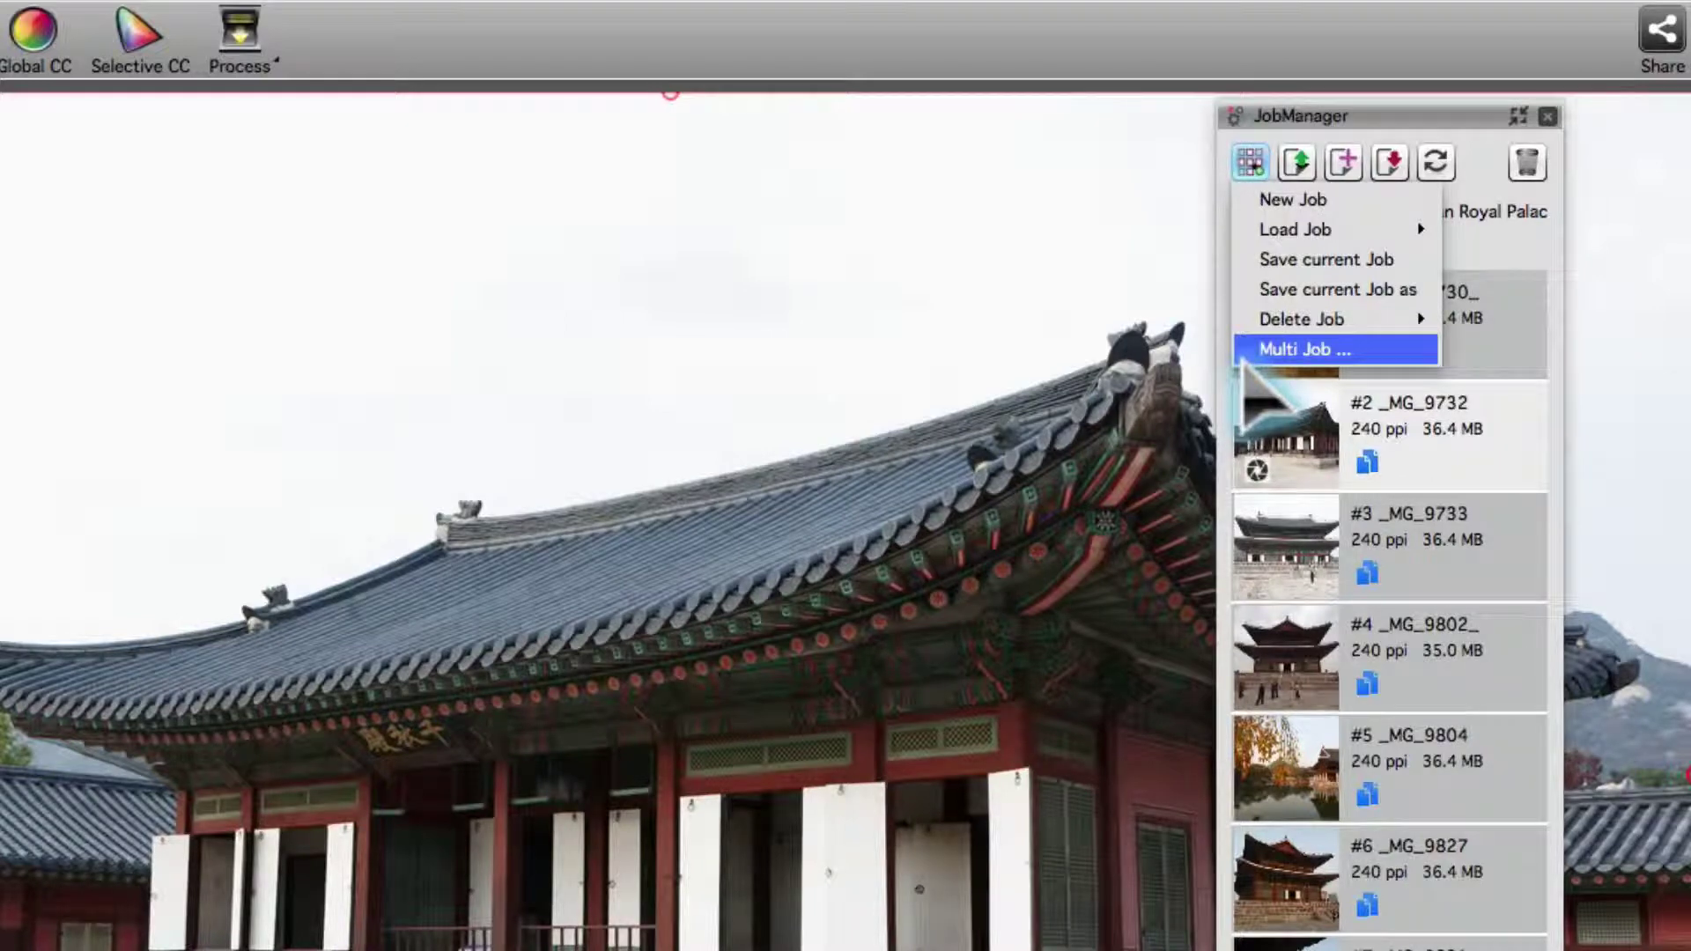
left_click(1244, 352)
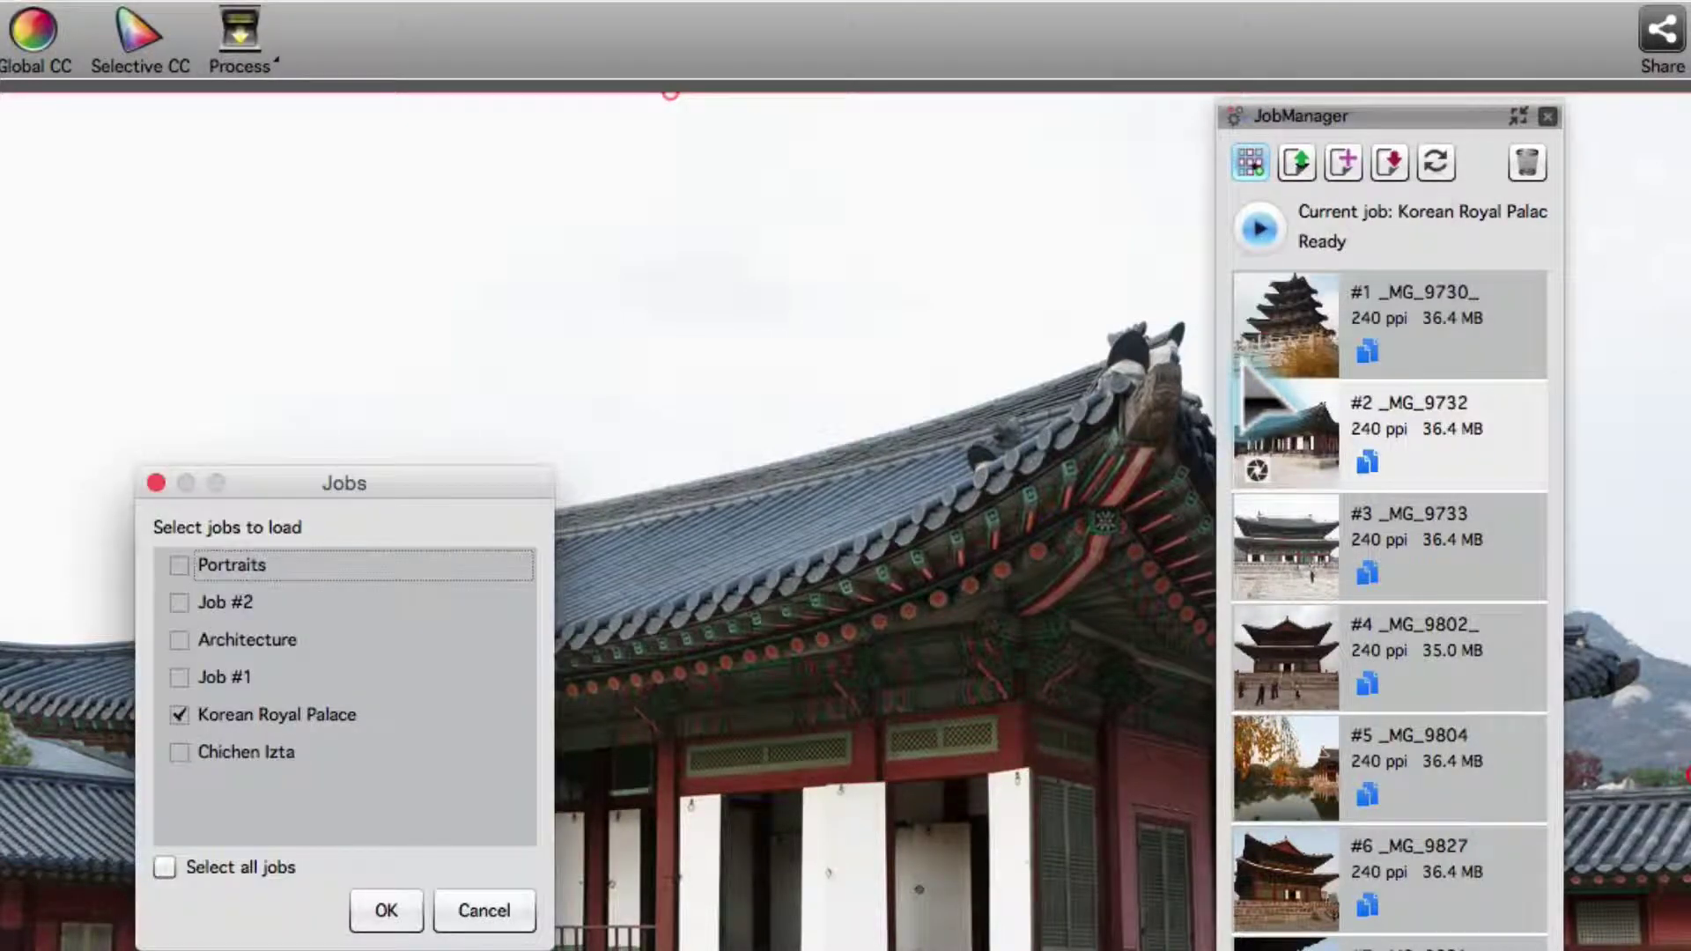
left_click(180, 639)
left_click(179, 565)
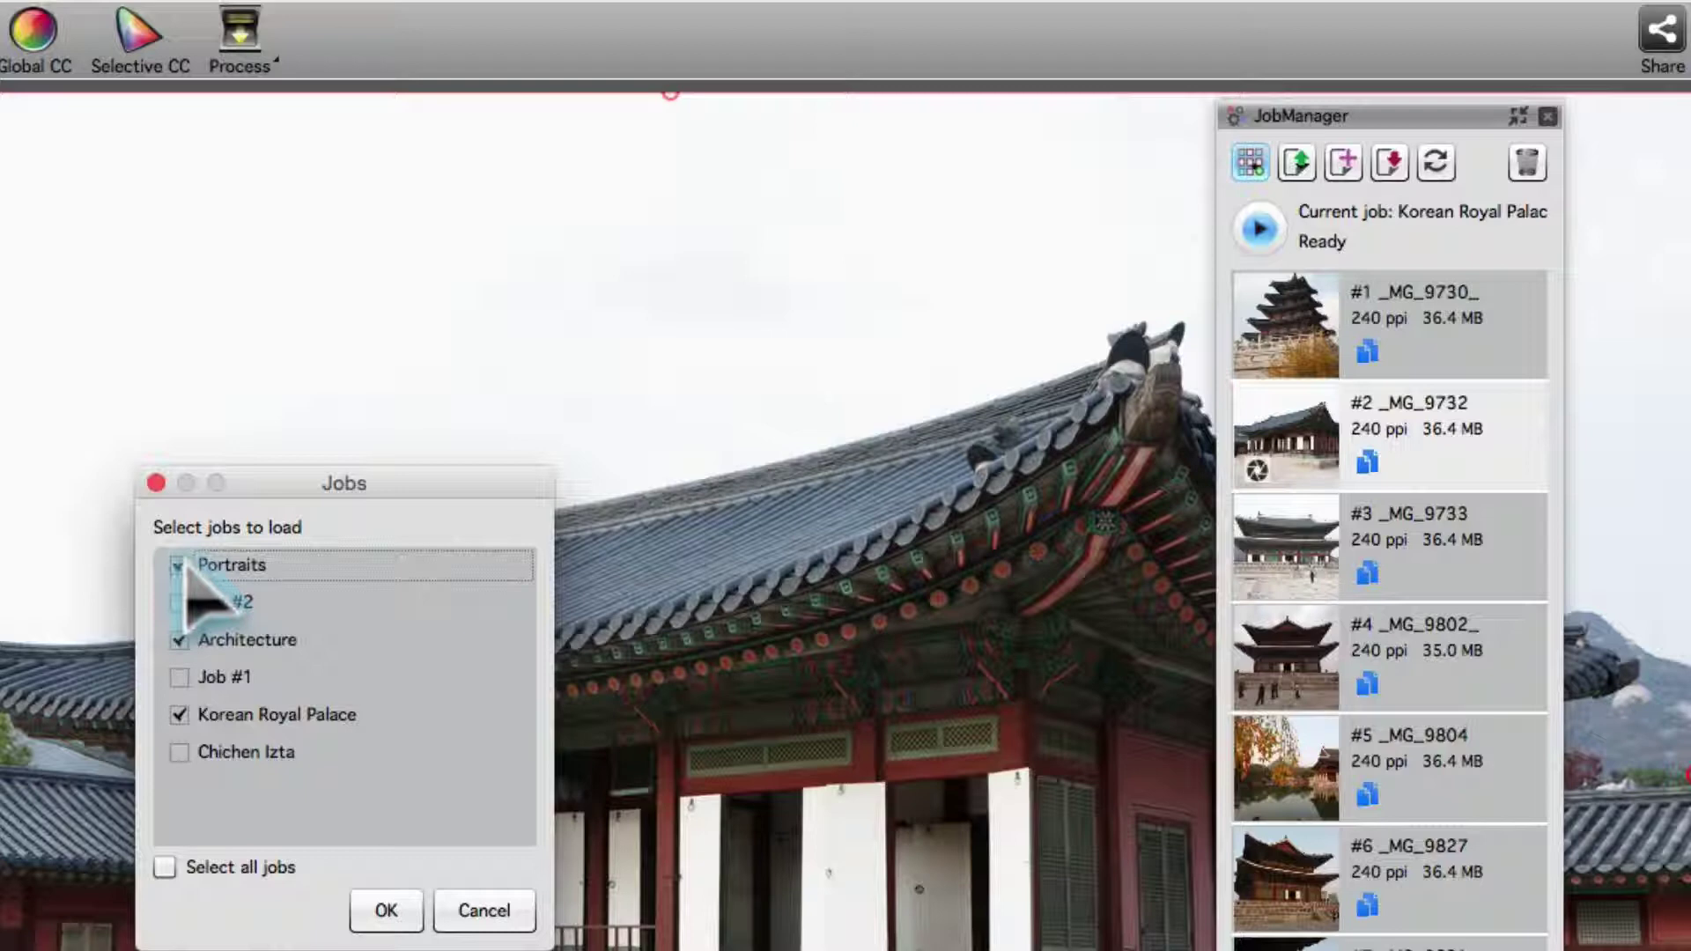
left_click(179, 602)
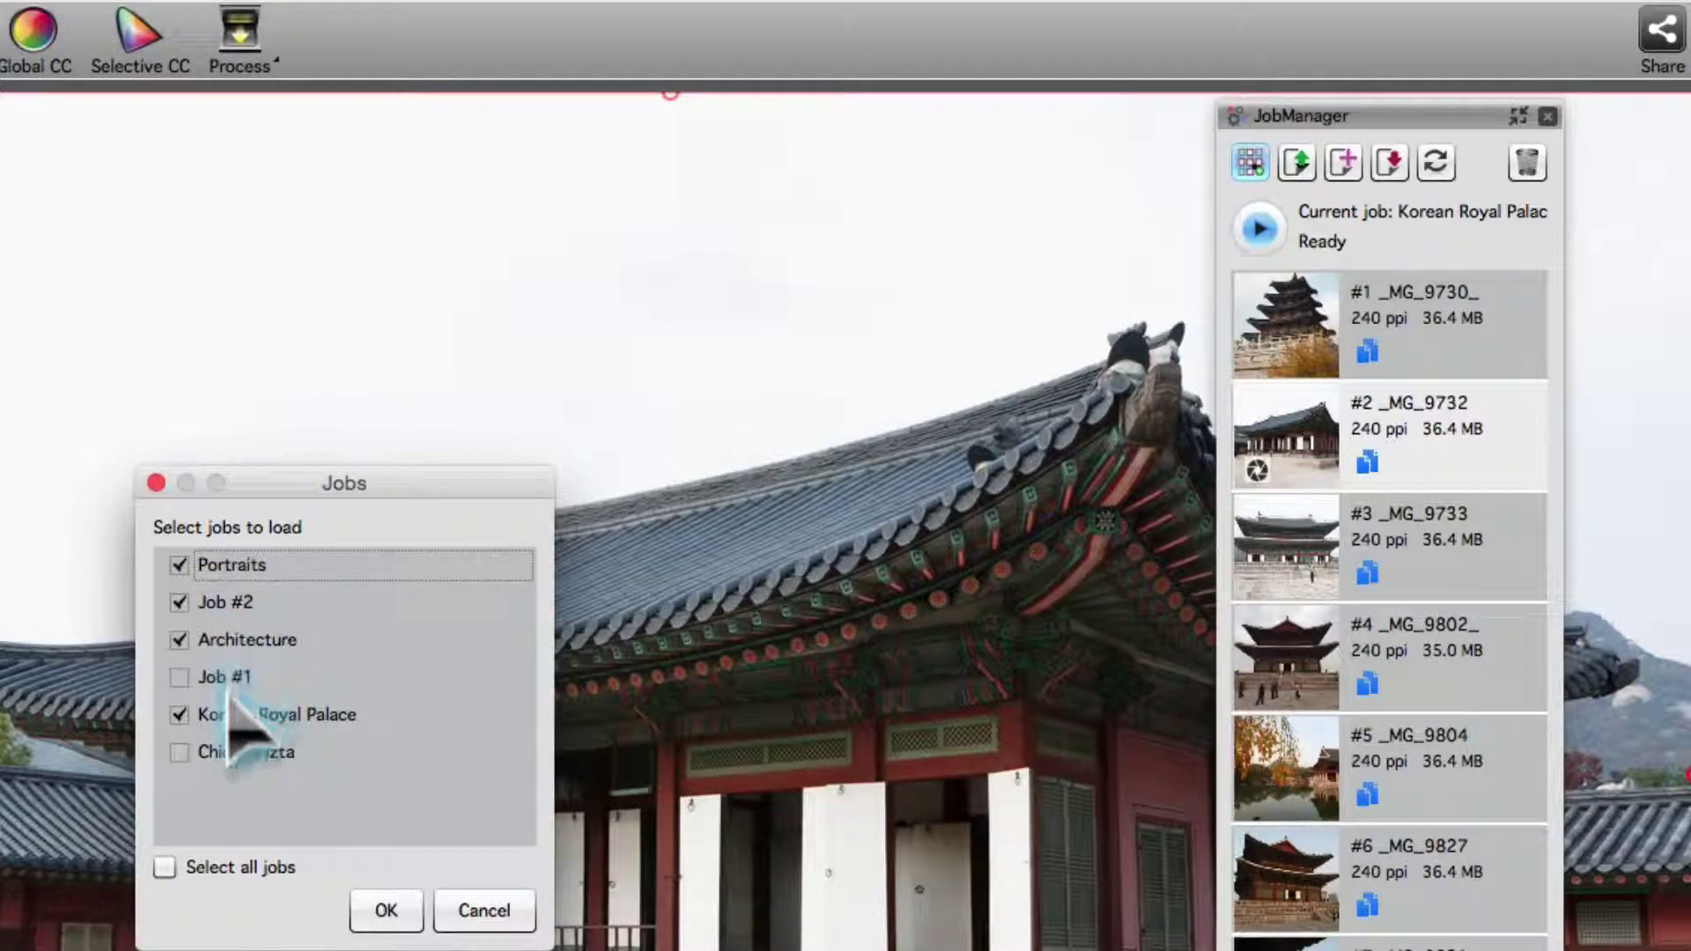
left_click_drag(231, 709, 234, 568)
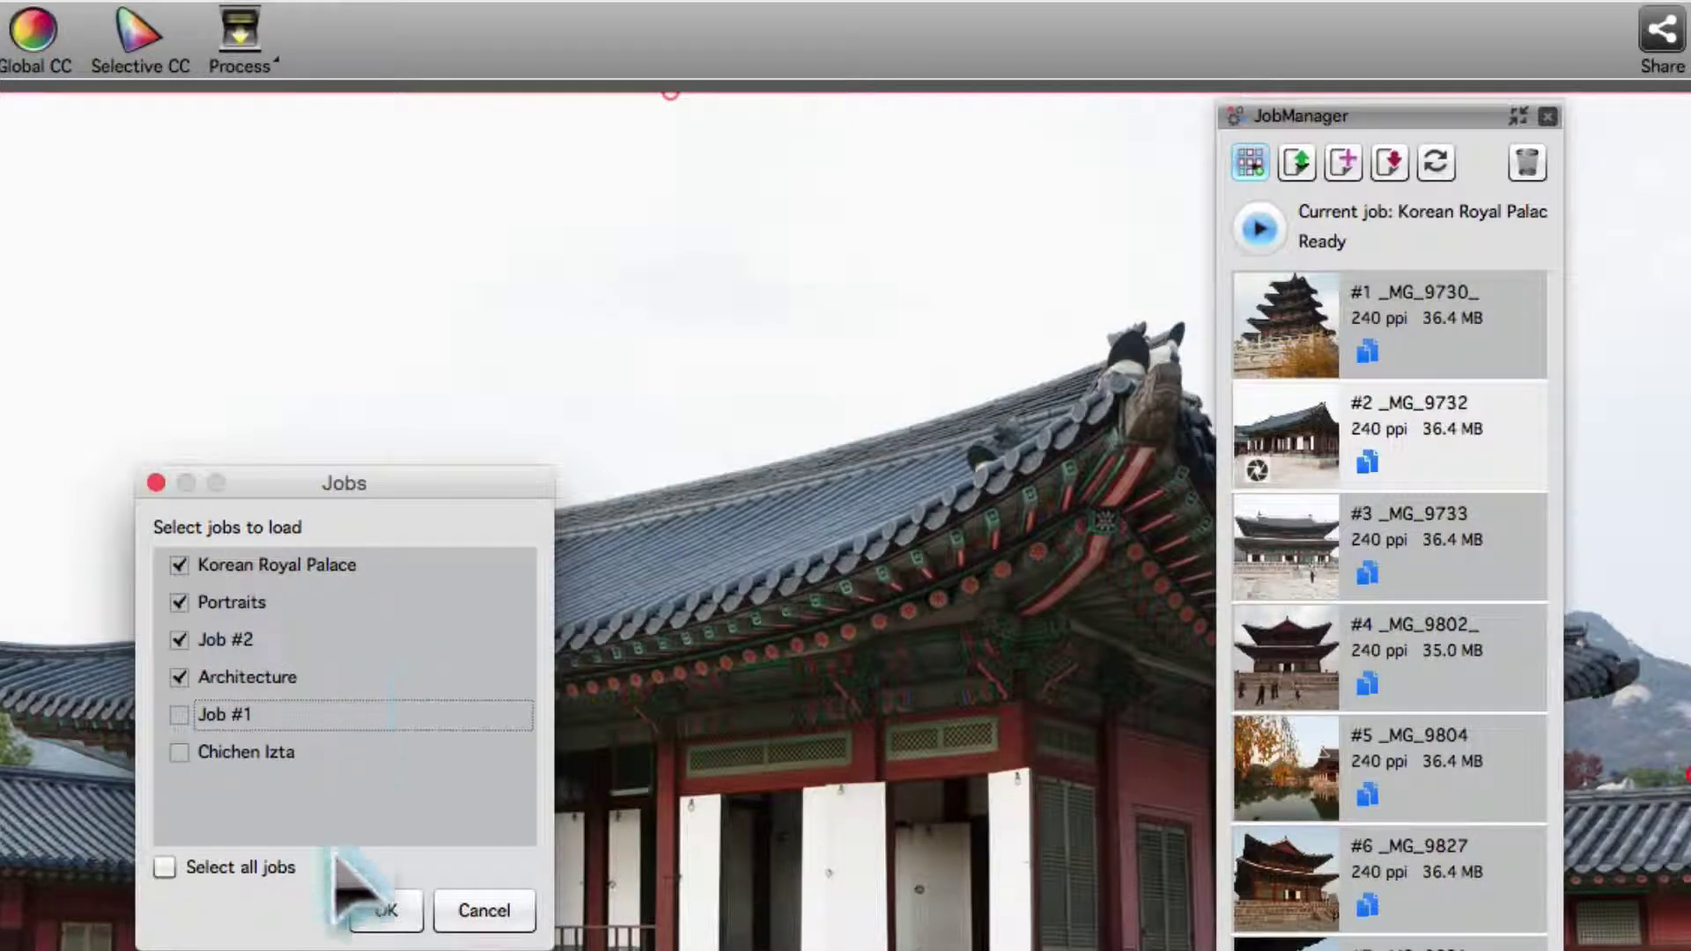
- Load the multi-job, preview its first image, and switch to Job #3
left_click(380, 907)
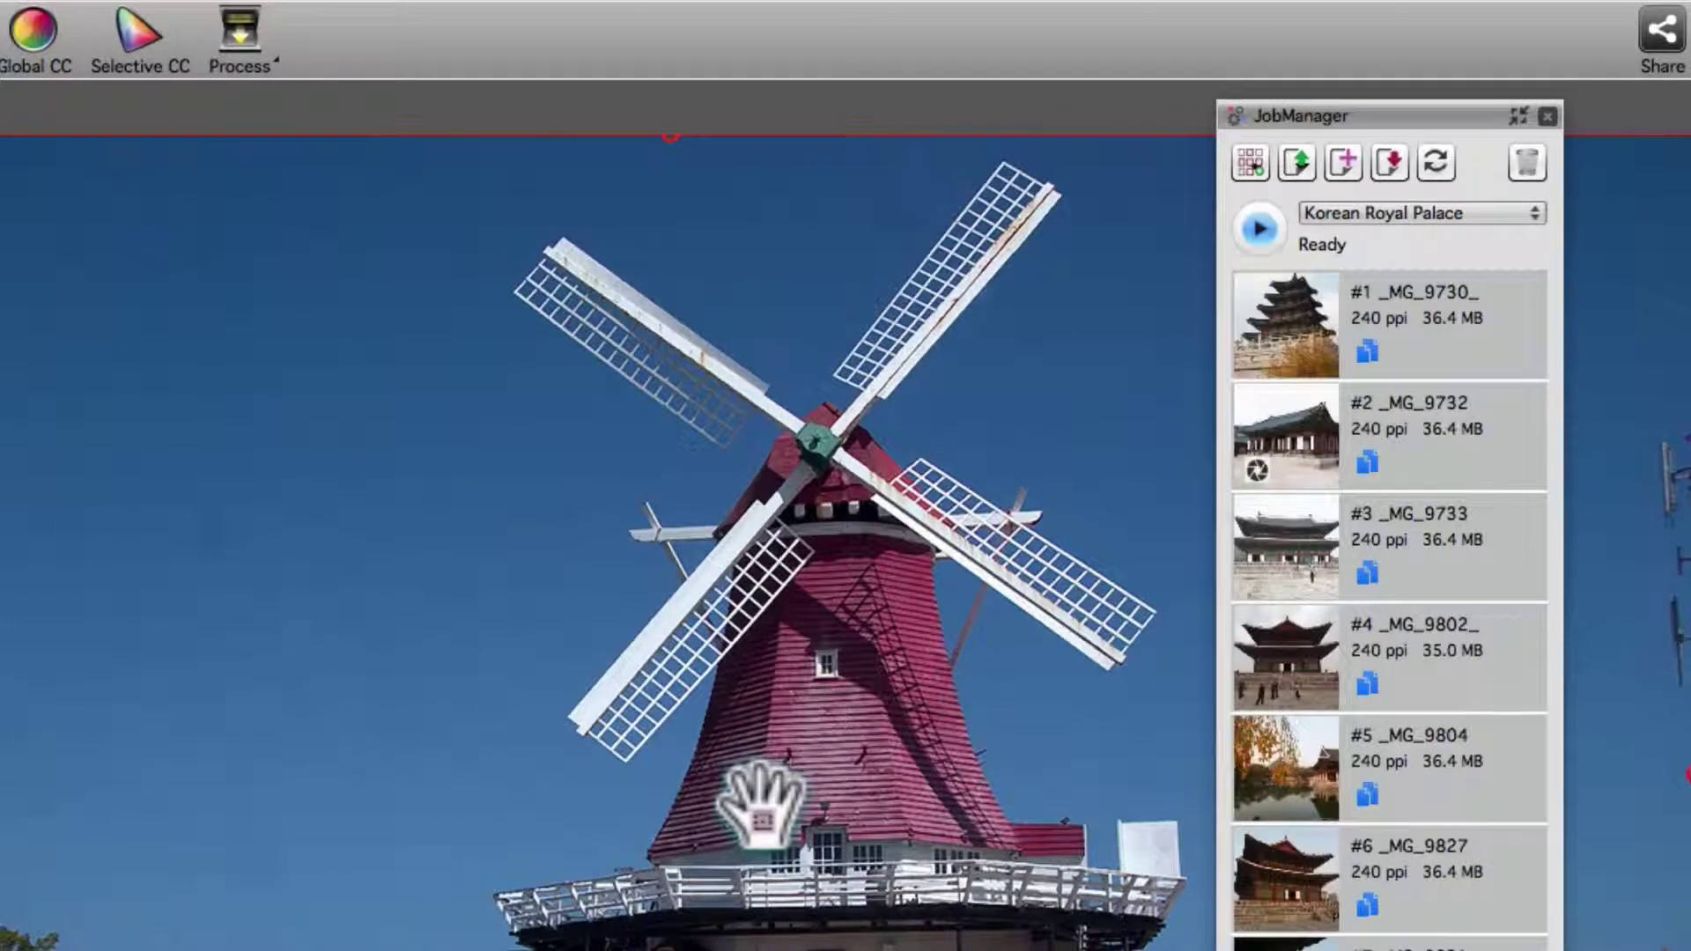
left_click(1457, 352)
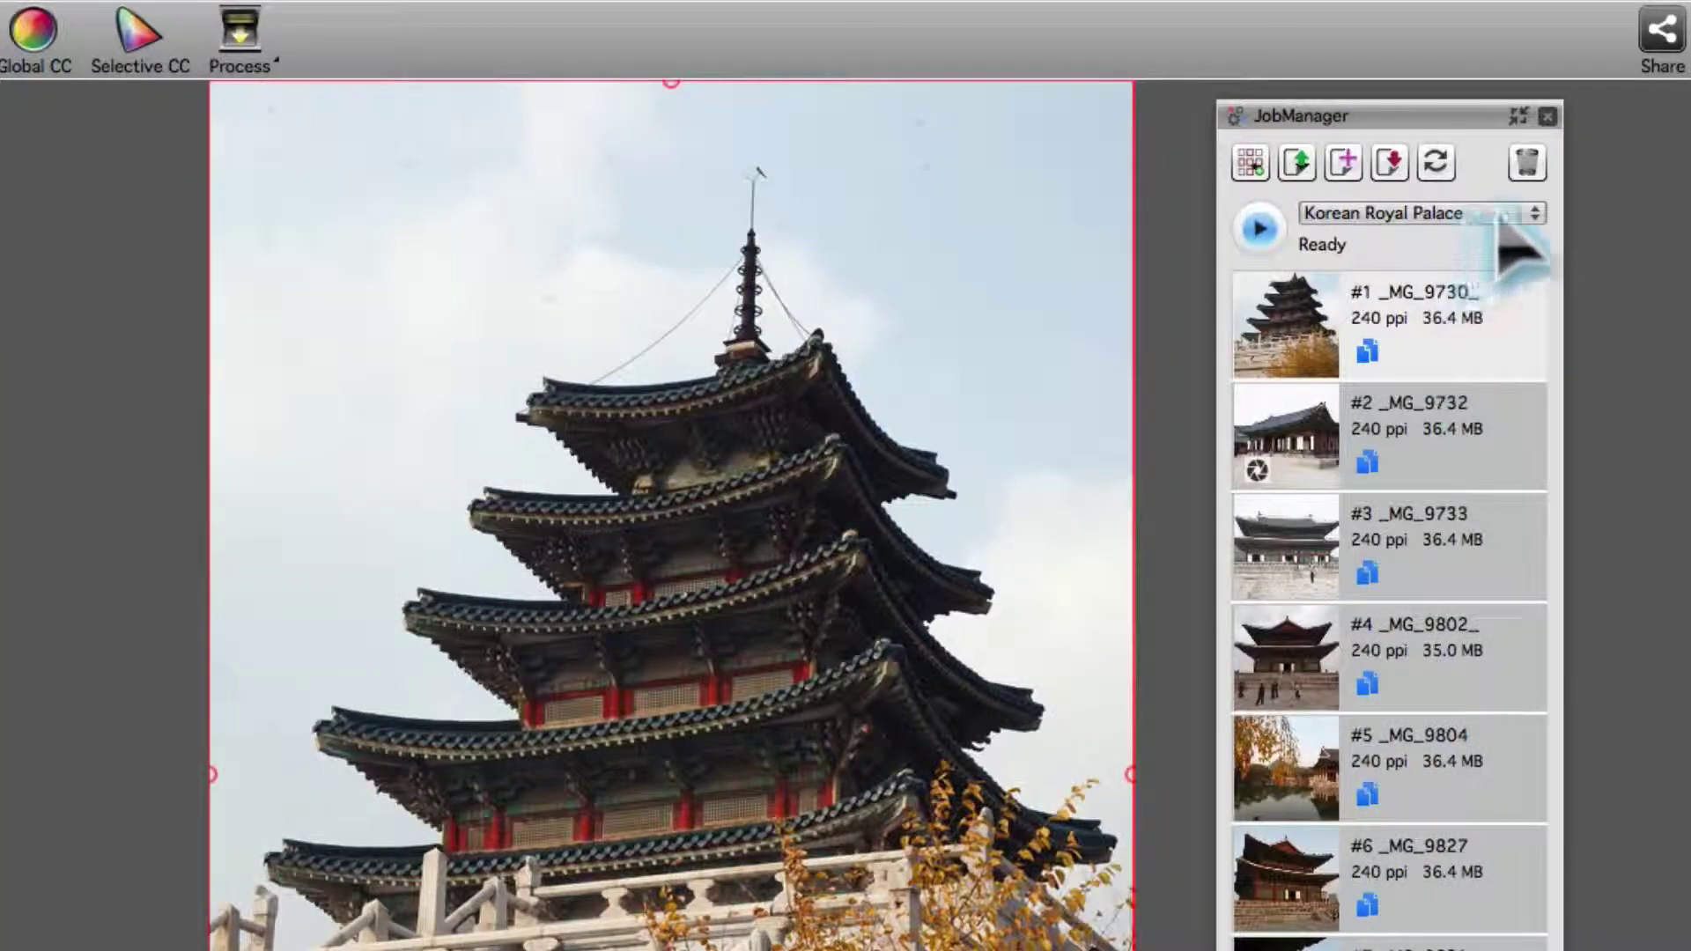
left_click(1502, 214)
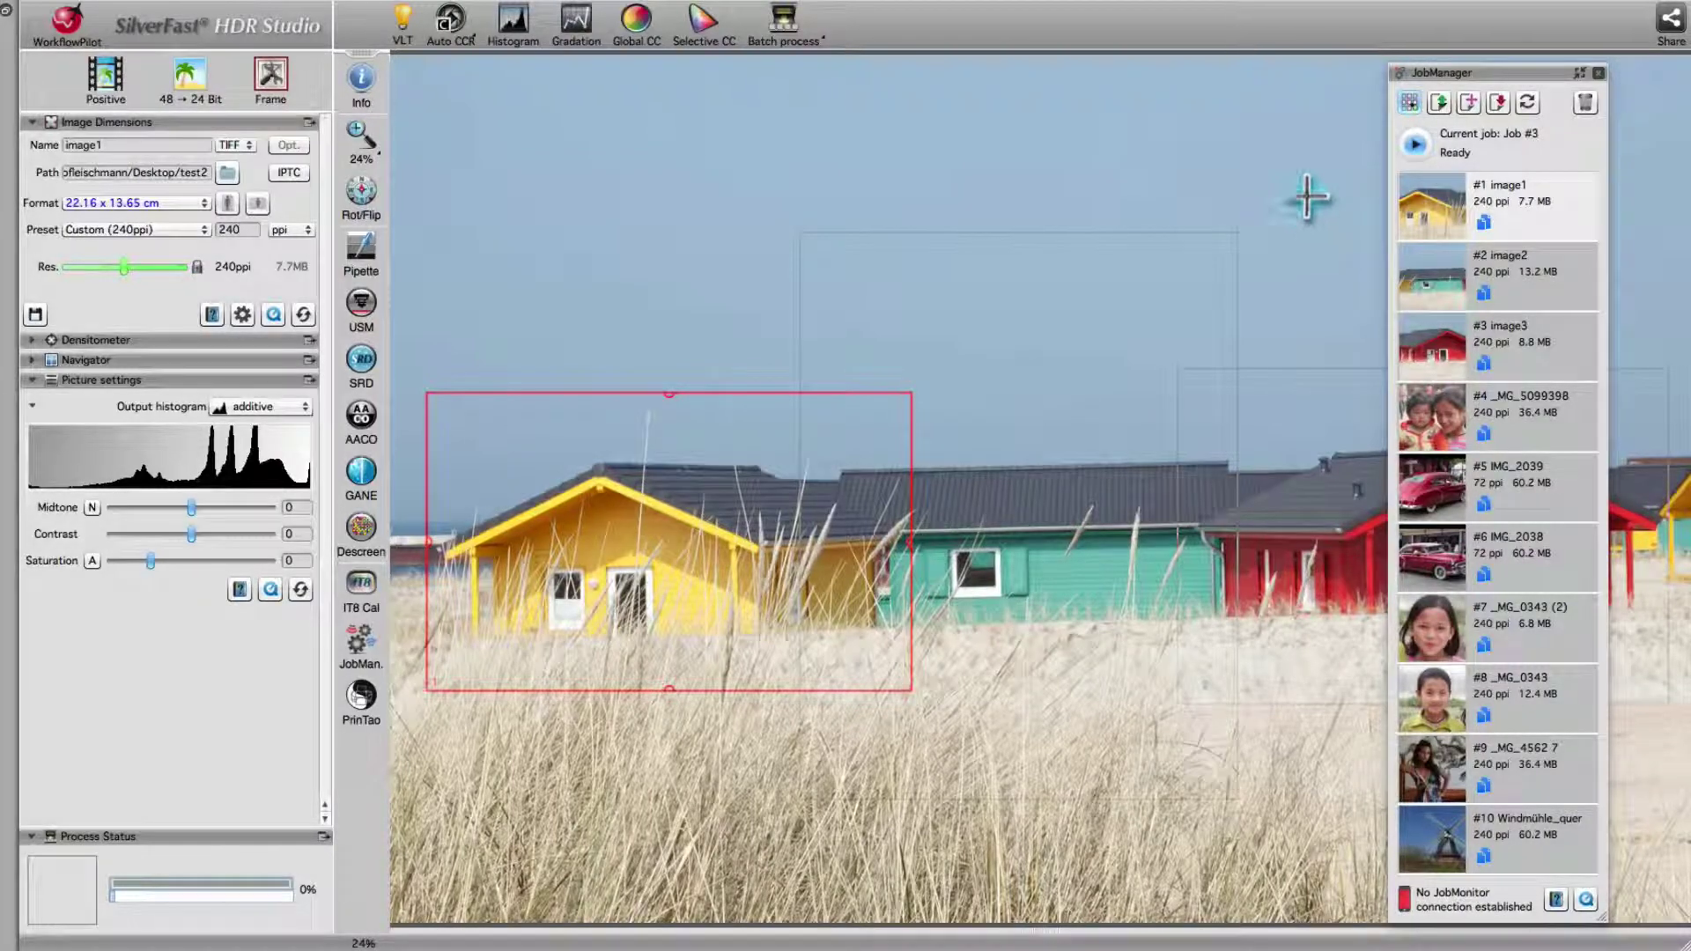
- Save the job as 'Color 300 ppi' and set image1's resolution to 300 ppi
left_click(1409, 104)
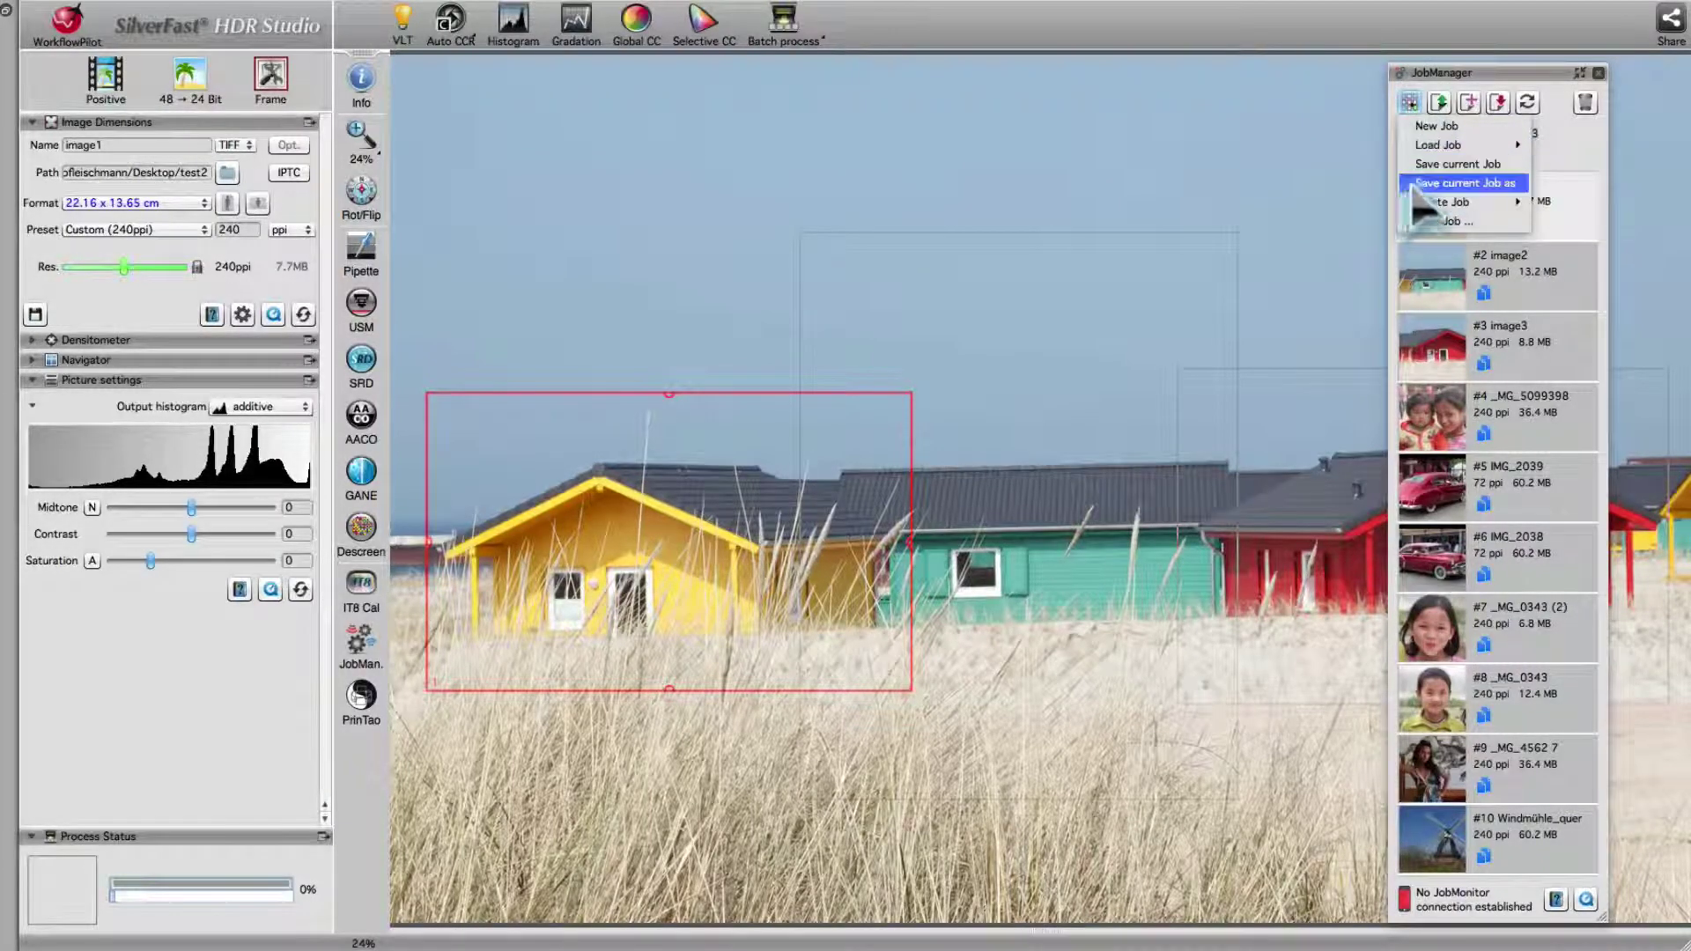
left_click(1464, 181)
type("Color")
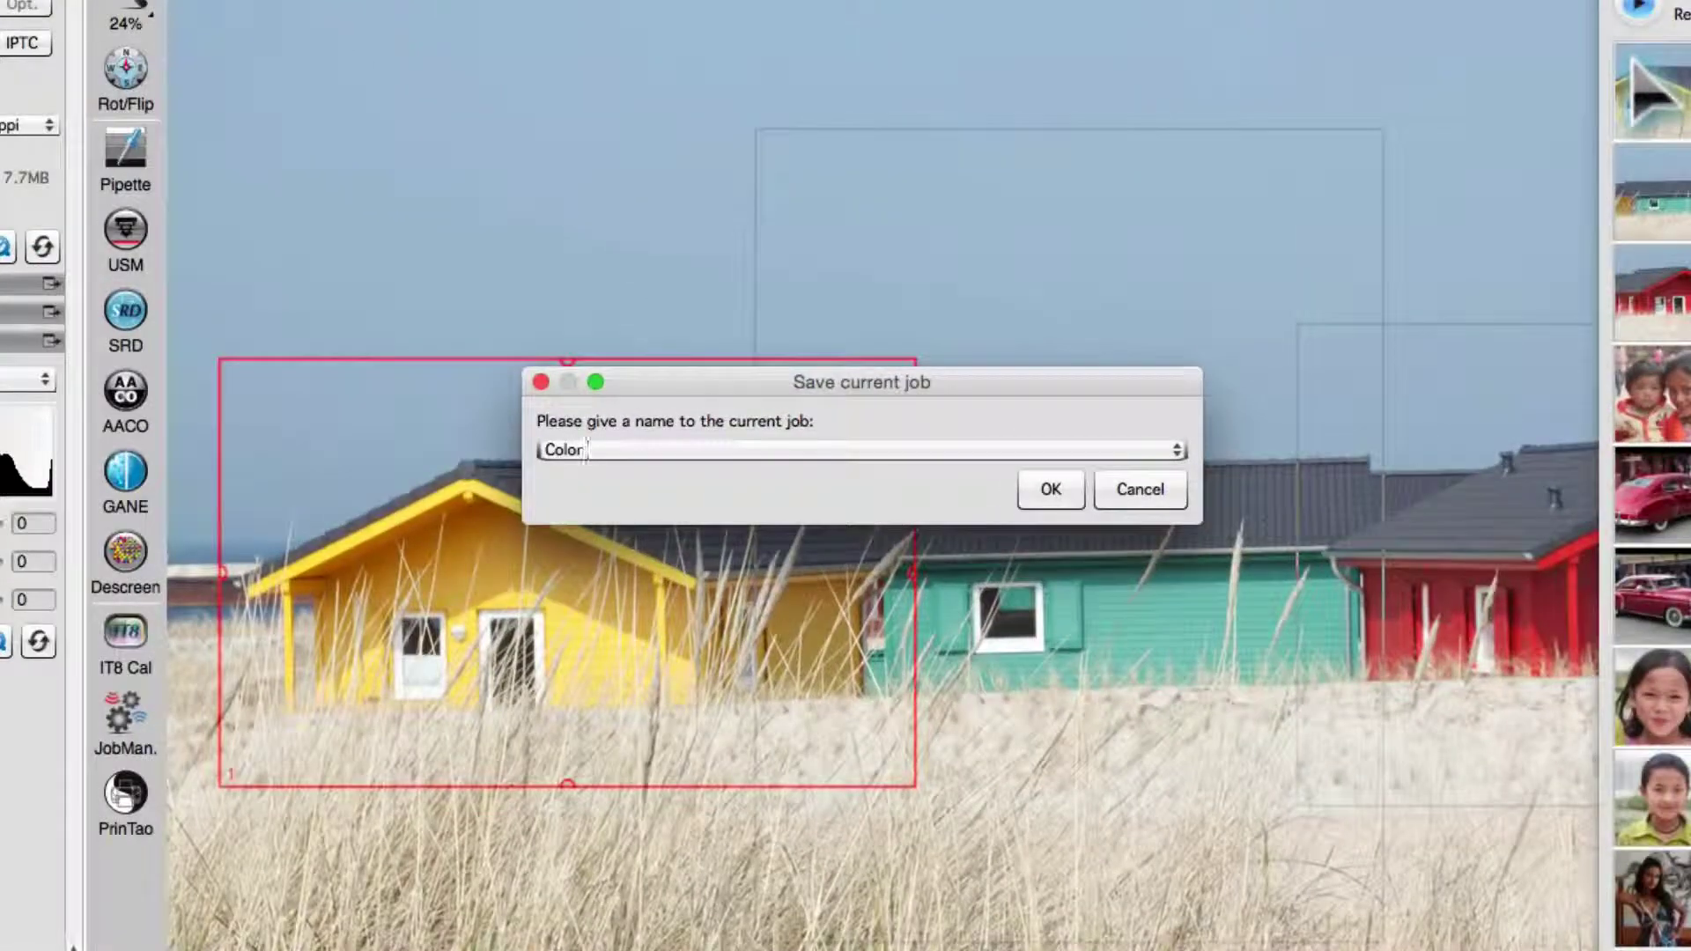
type(" 300 ppi")
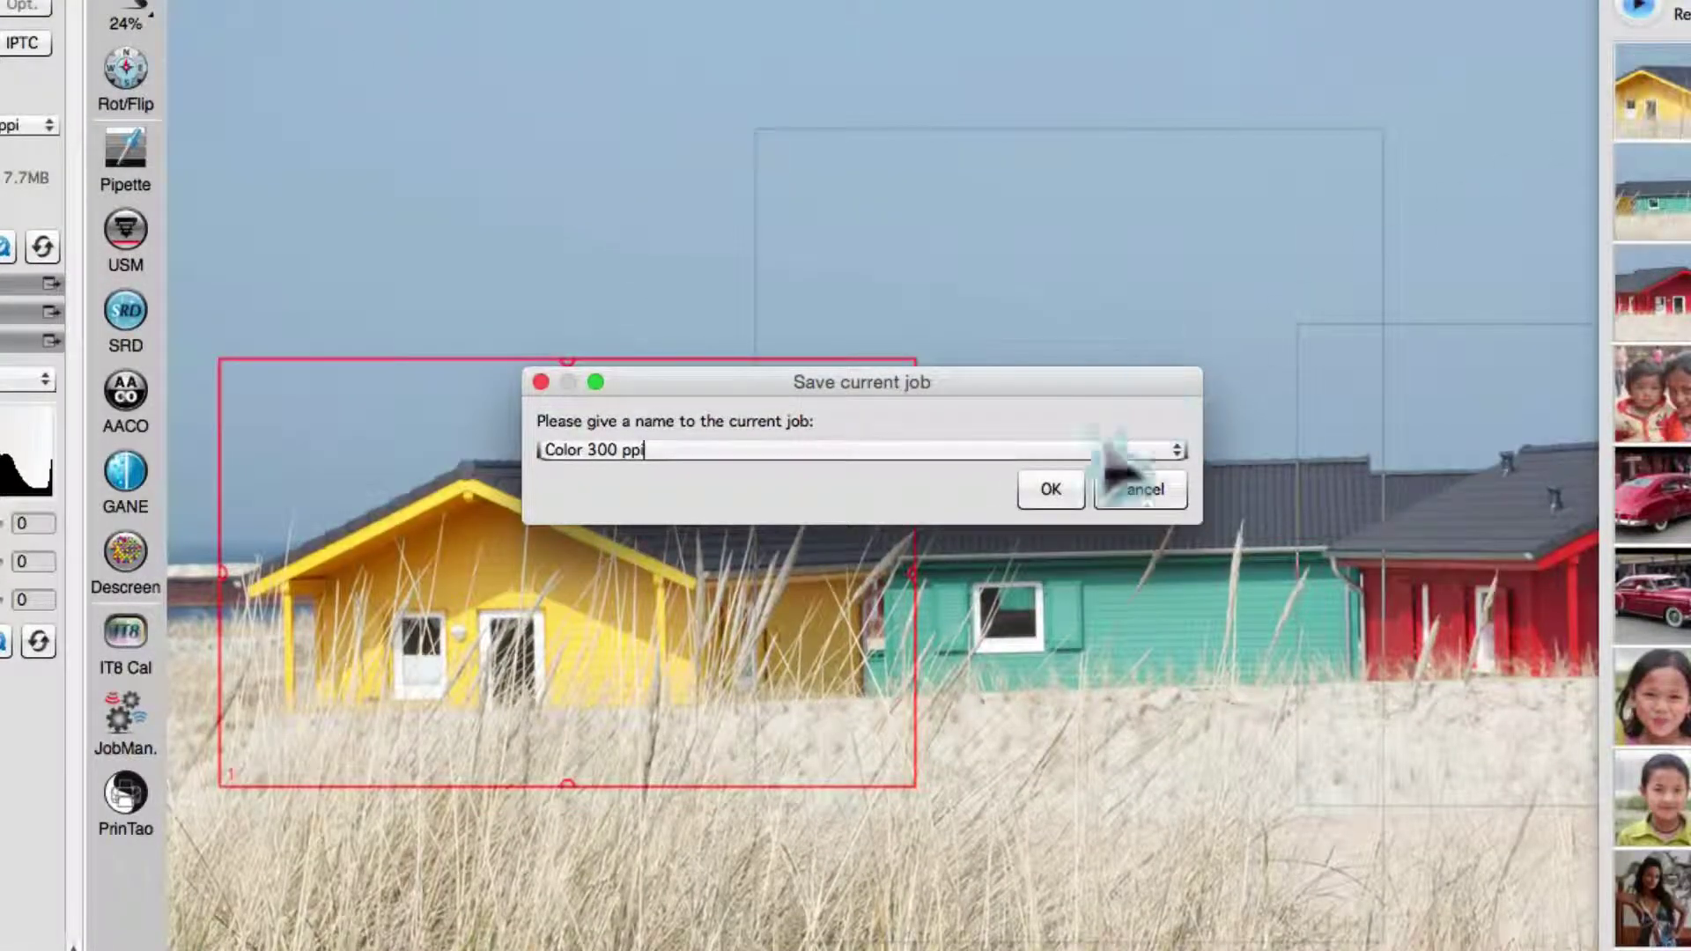
left_click(1057, 489)
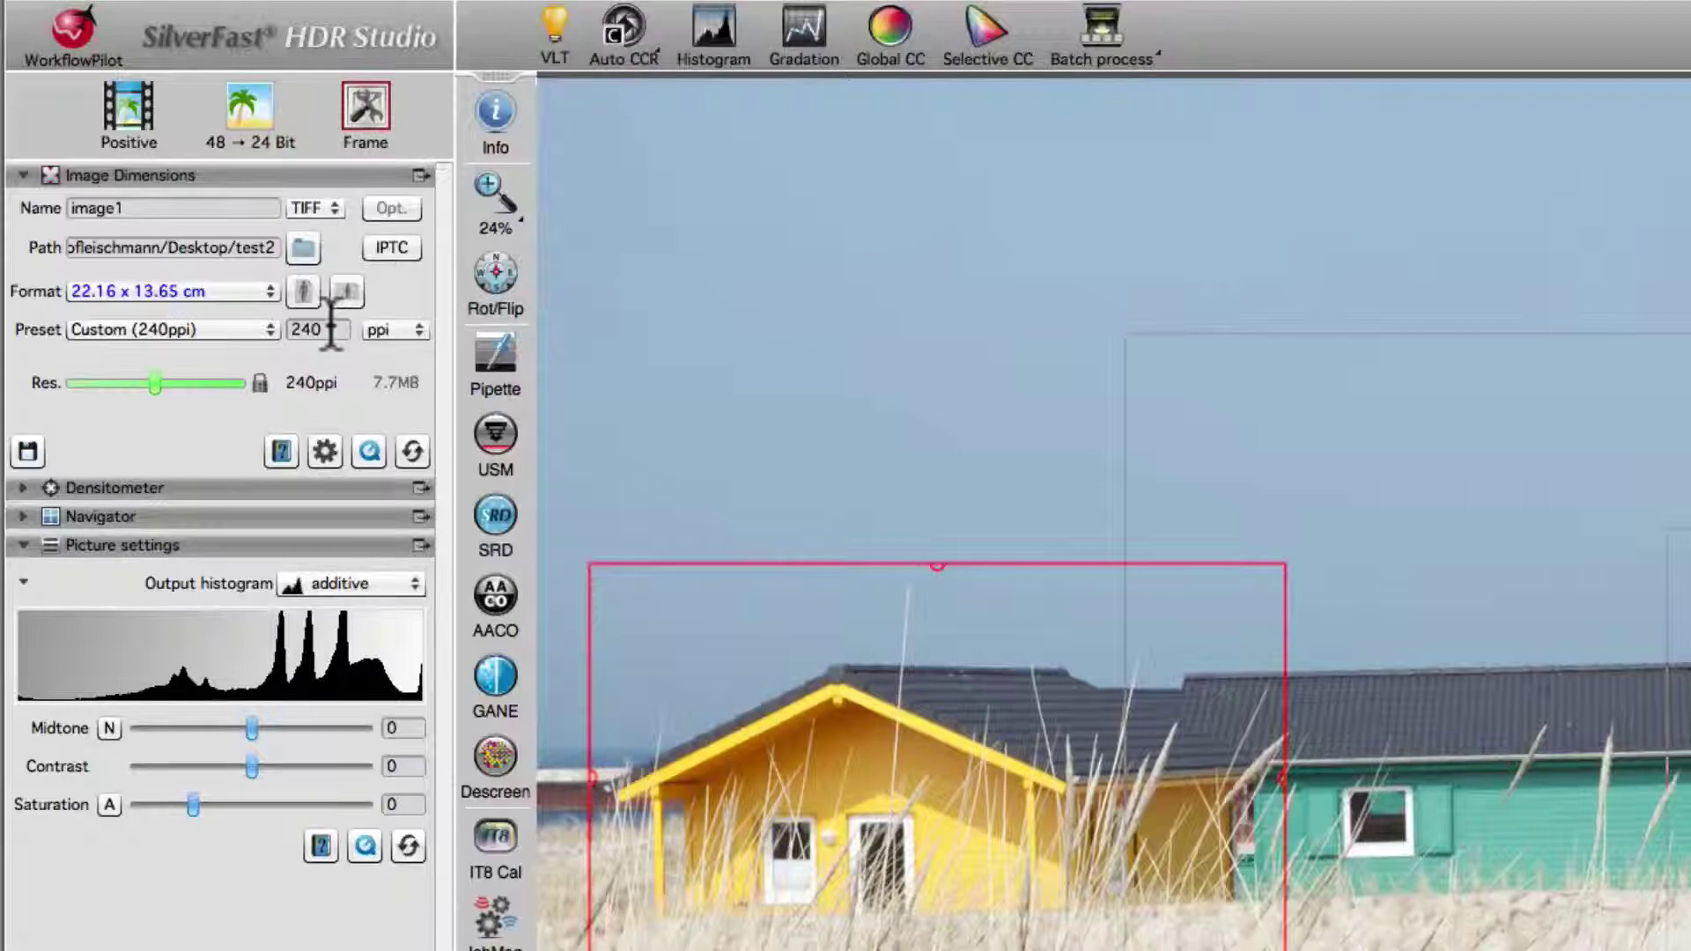
double_click(327, 329)
type("300")
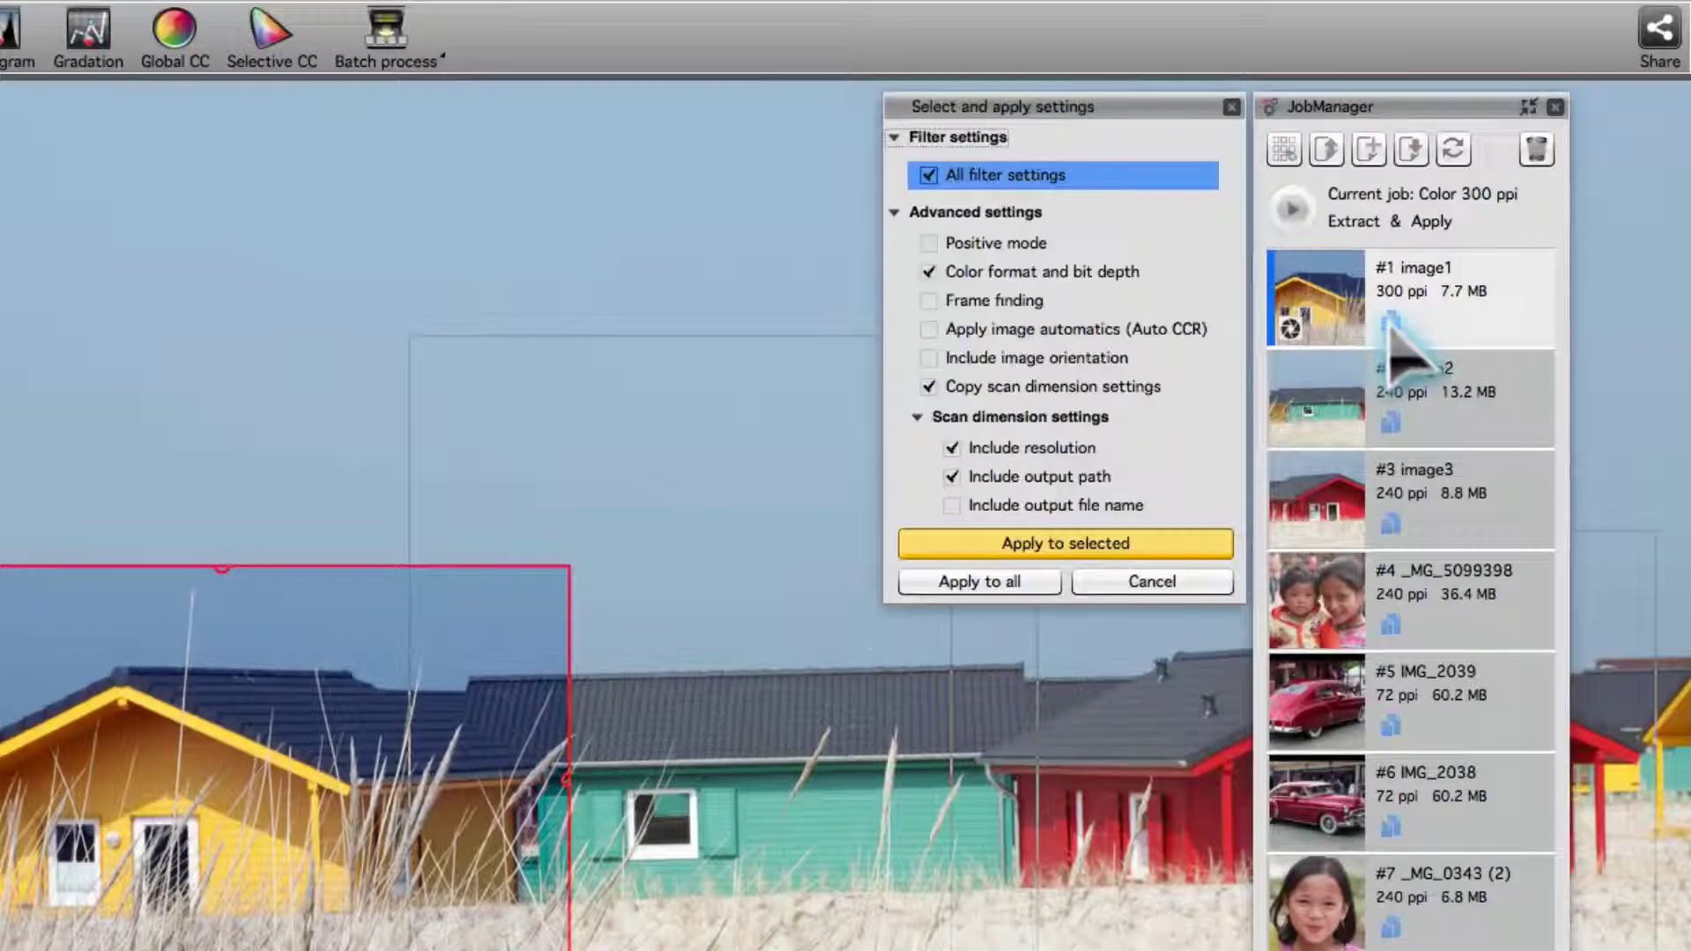
- Apply the 300 ppi settings with Auto CCR to all images and save the job
left_click(1054, 335)
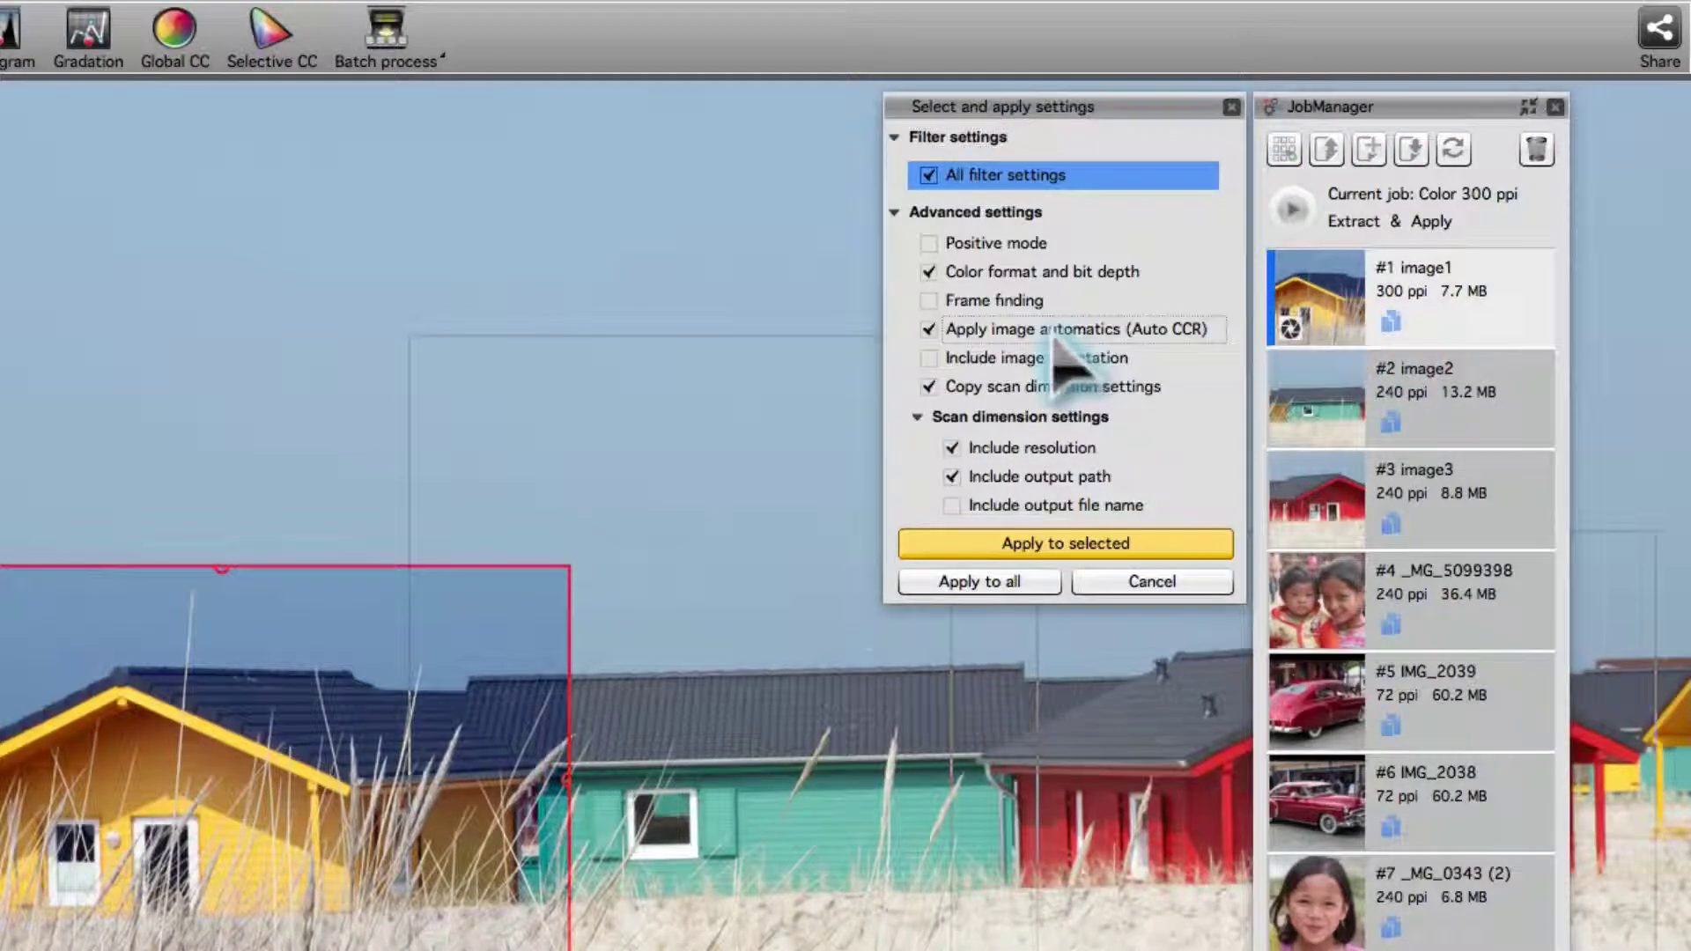
left_click(1024, 586)
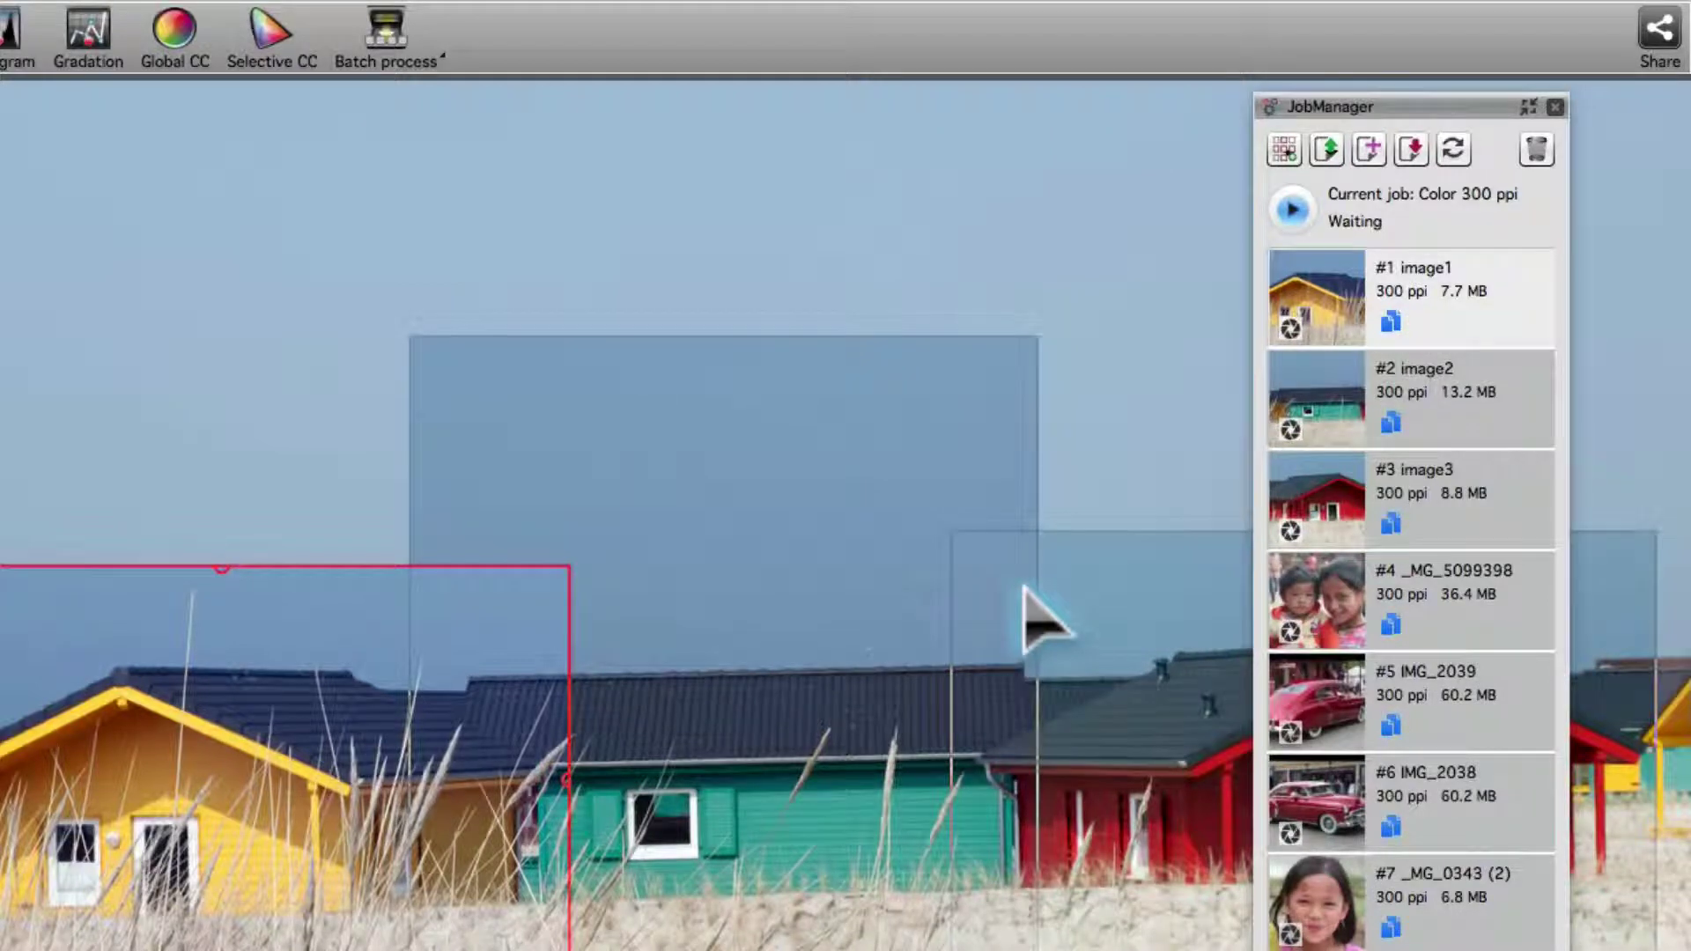
left_click(1413, 152)
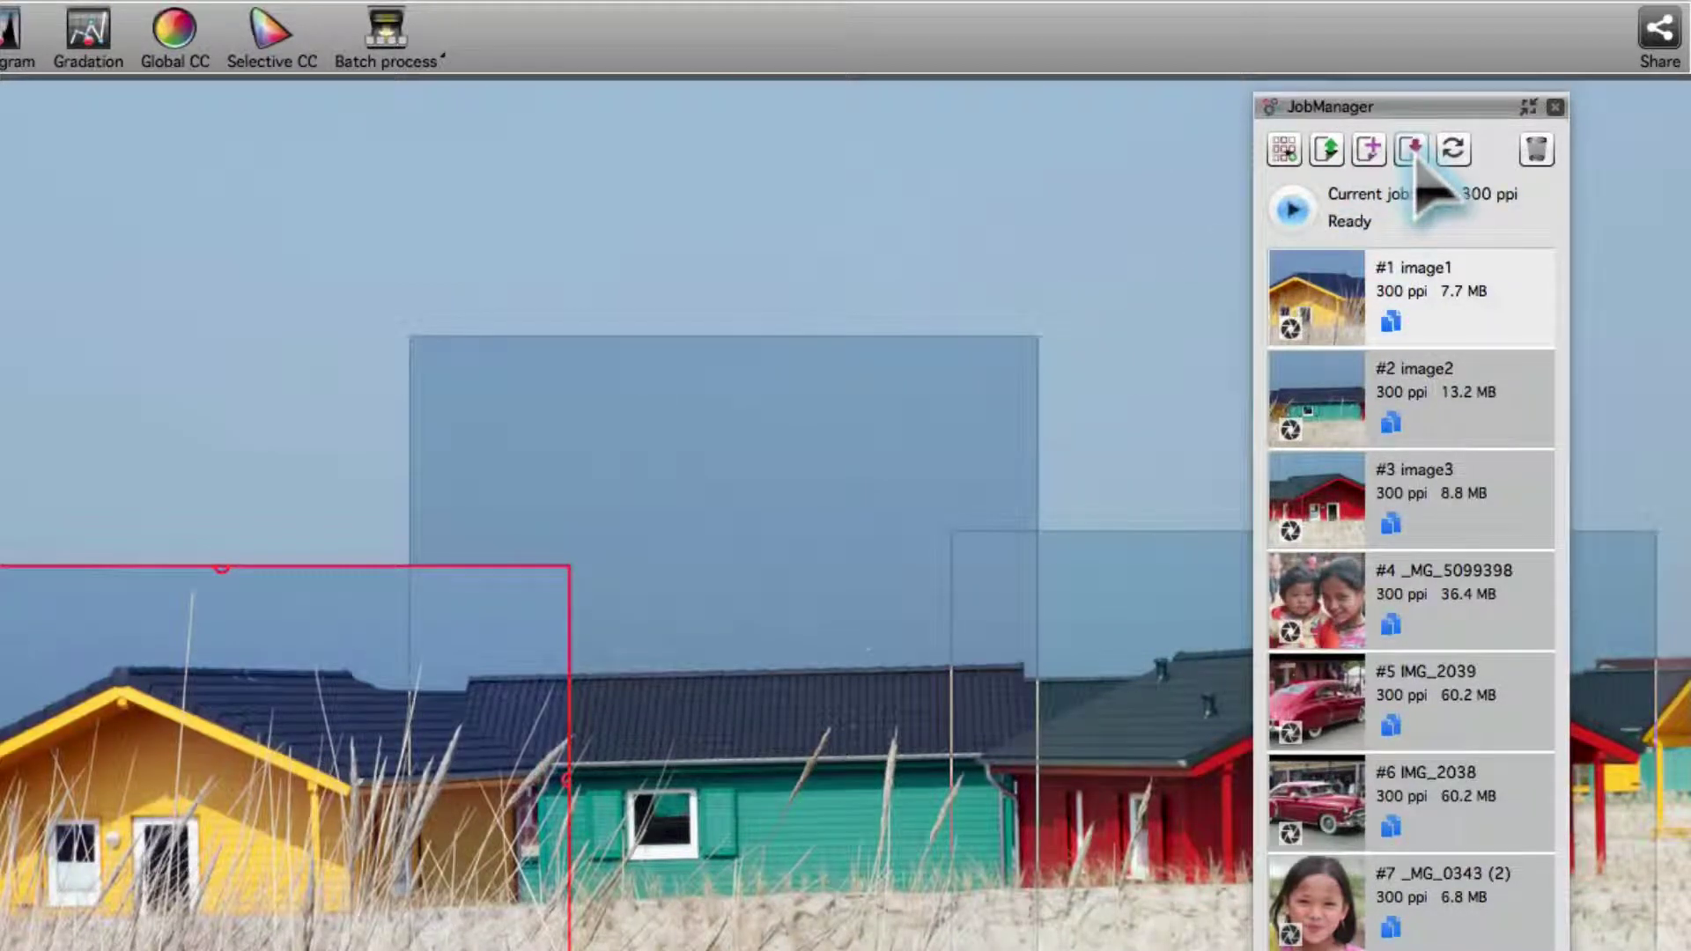
- Use Save current Job as to store a copy renamed 'Color 150 ppi'
left_click(1284, 150)
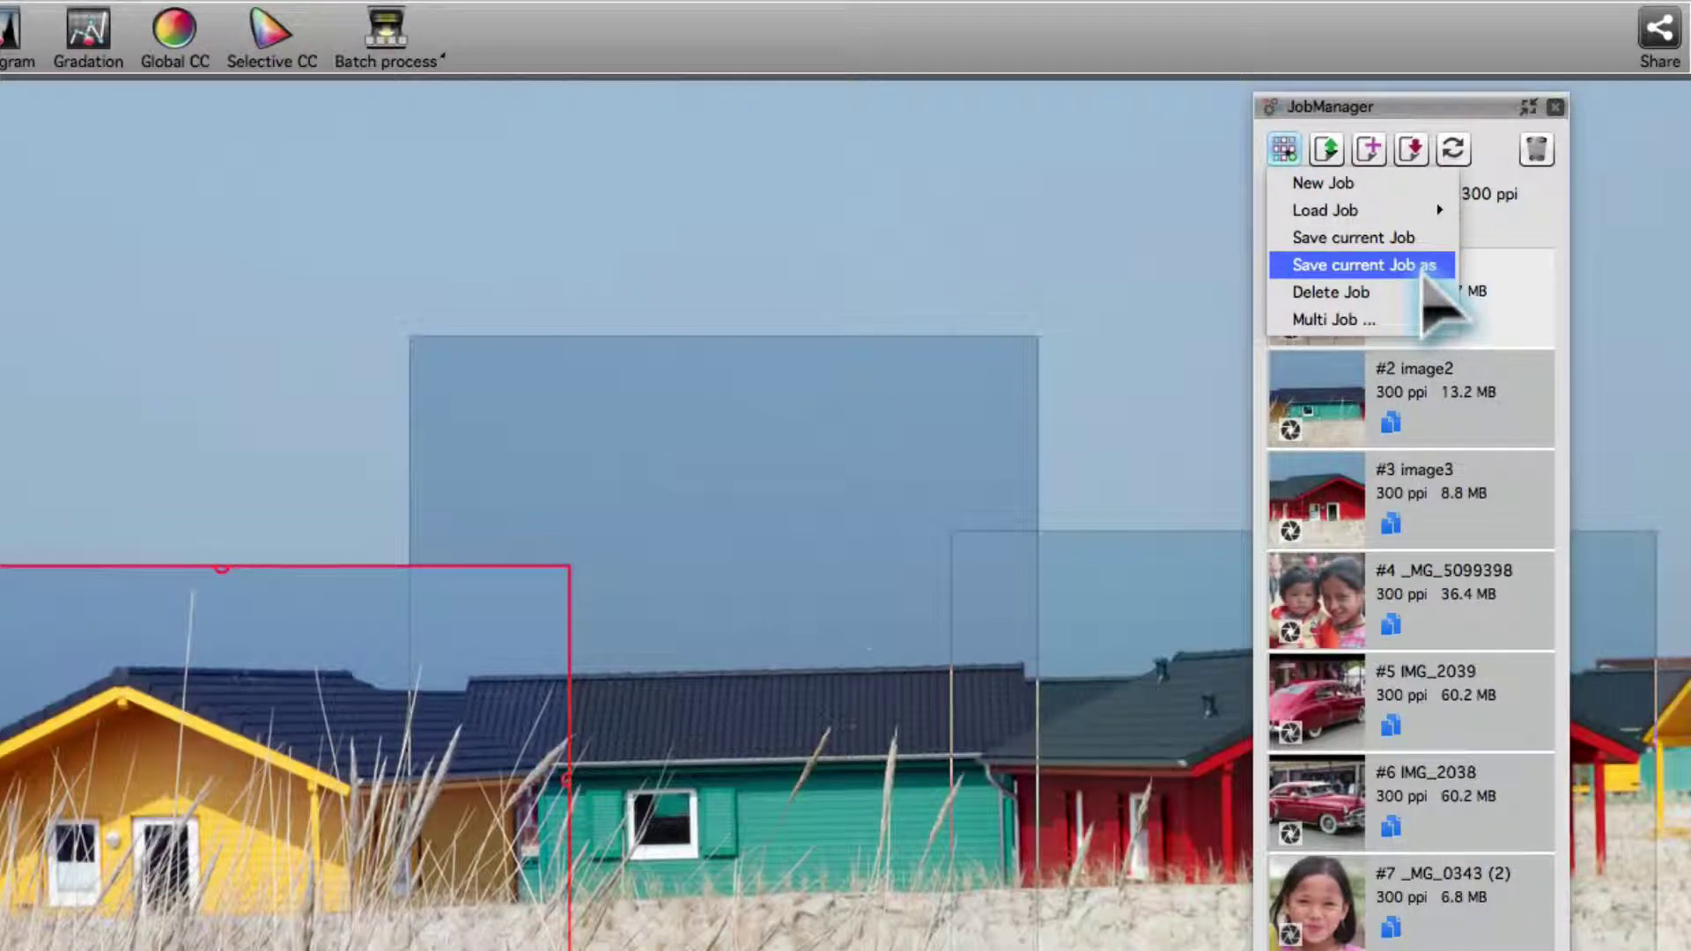
left_click(1425, 266)
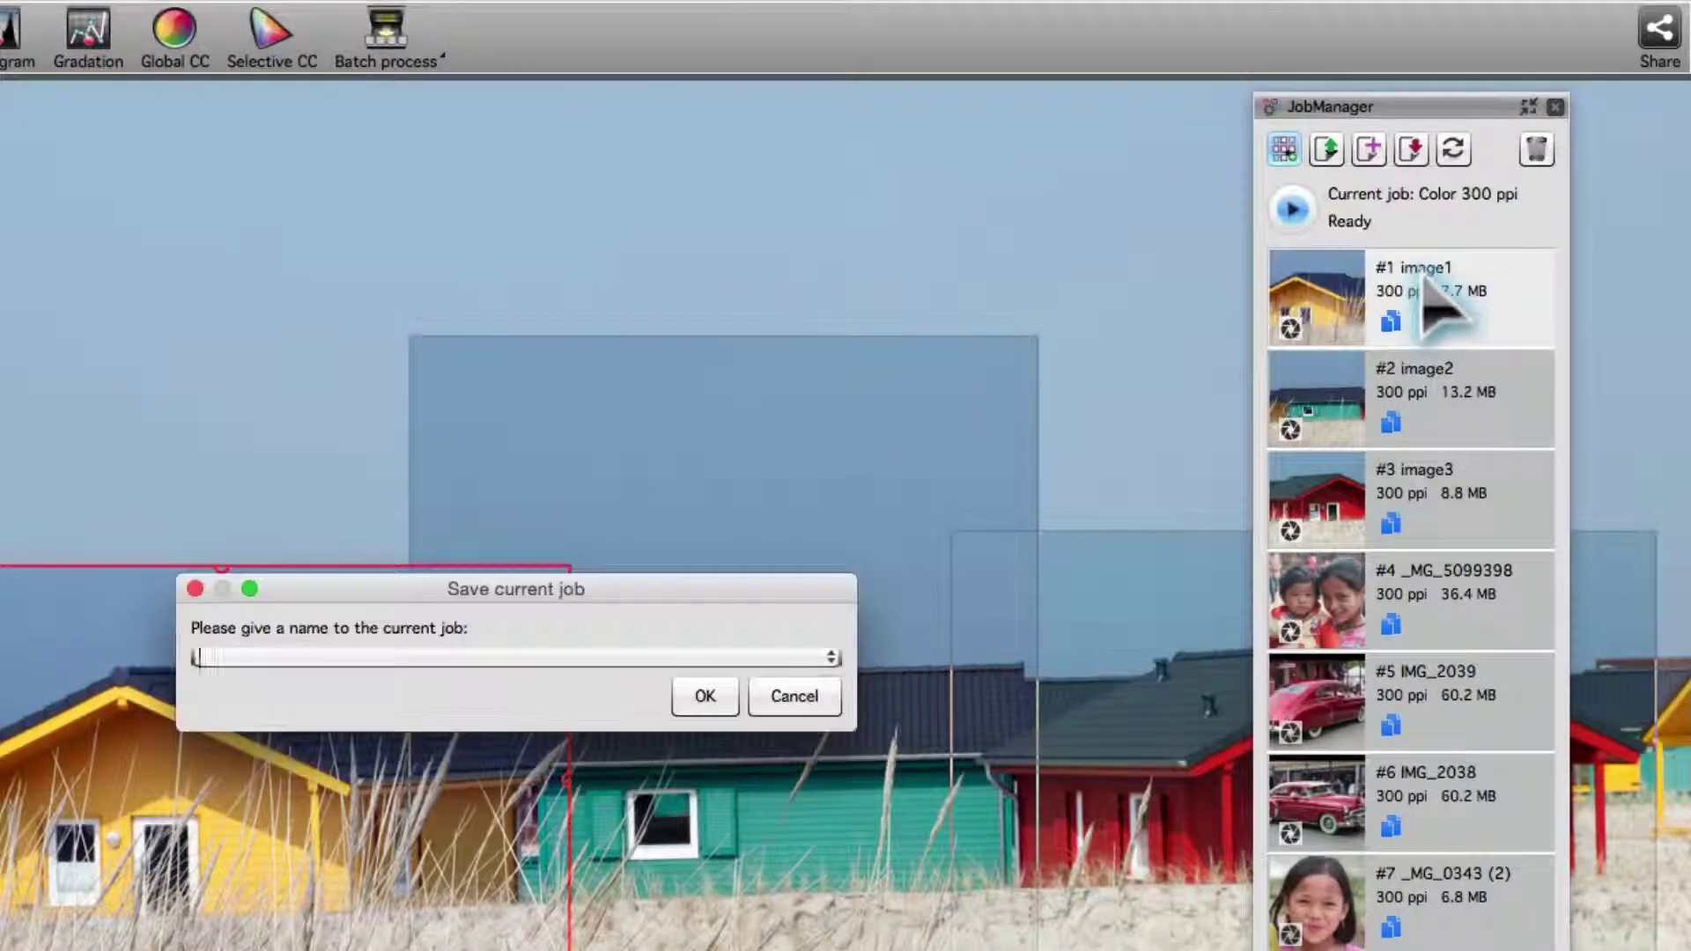
key("shift+Right")
key("shift+Right")
key("shift+Right")
key("shift+Right")
key("shift+Right")
key("shift+Right")
type("150 p")
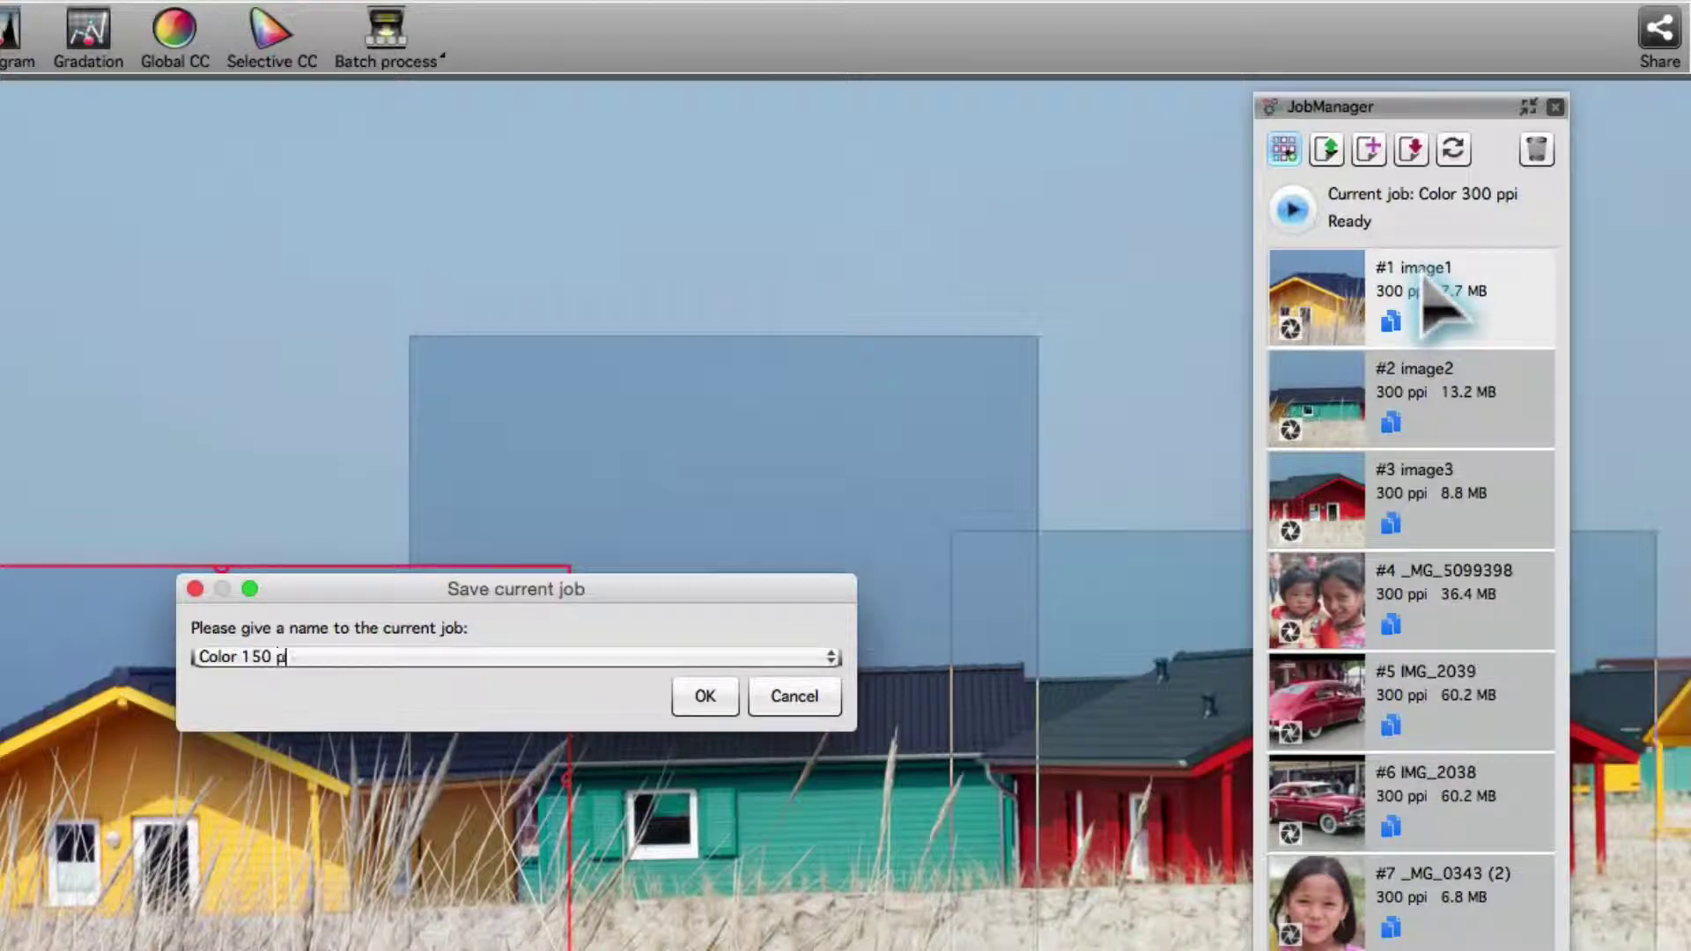
left_click(717, 705)
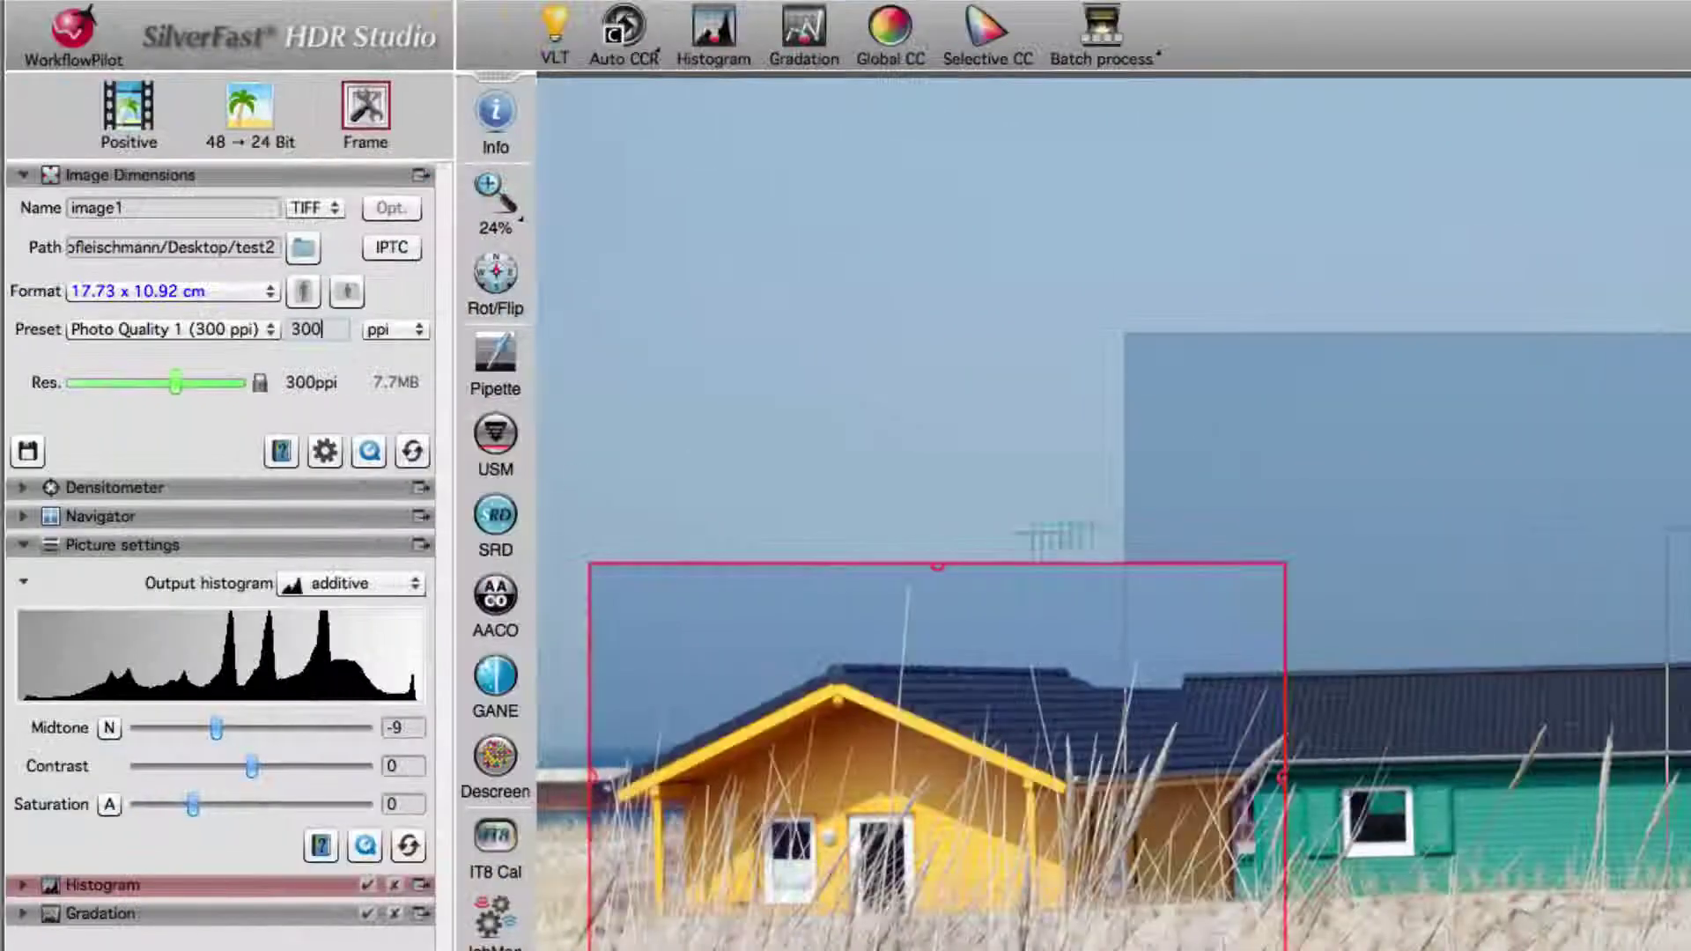
- Set the first image's resolution to 150 ppi
left_click(315, 328)
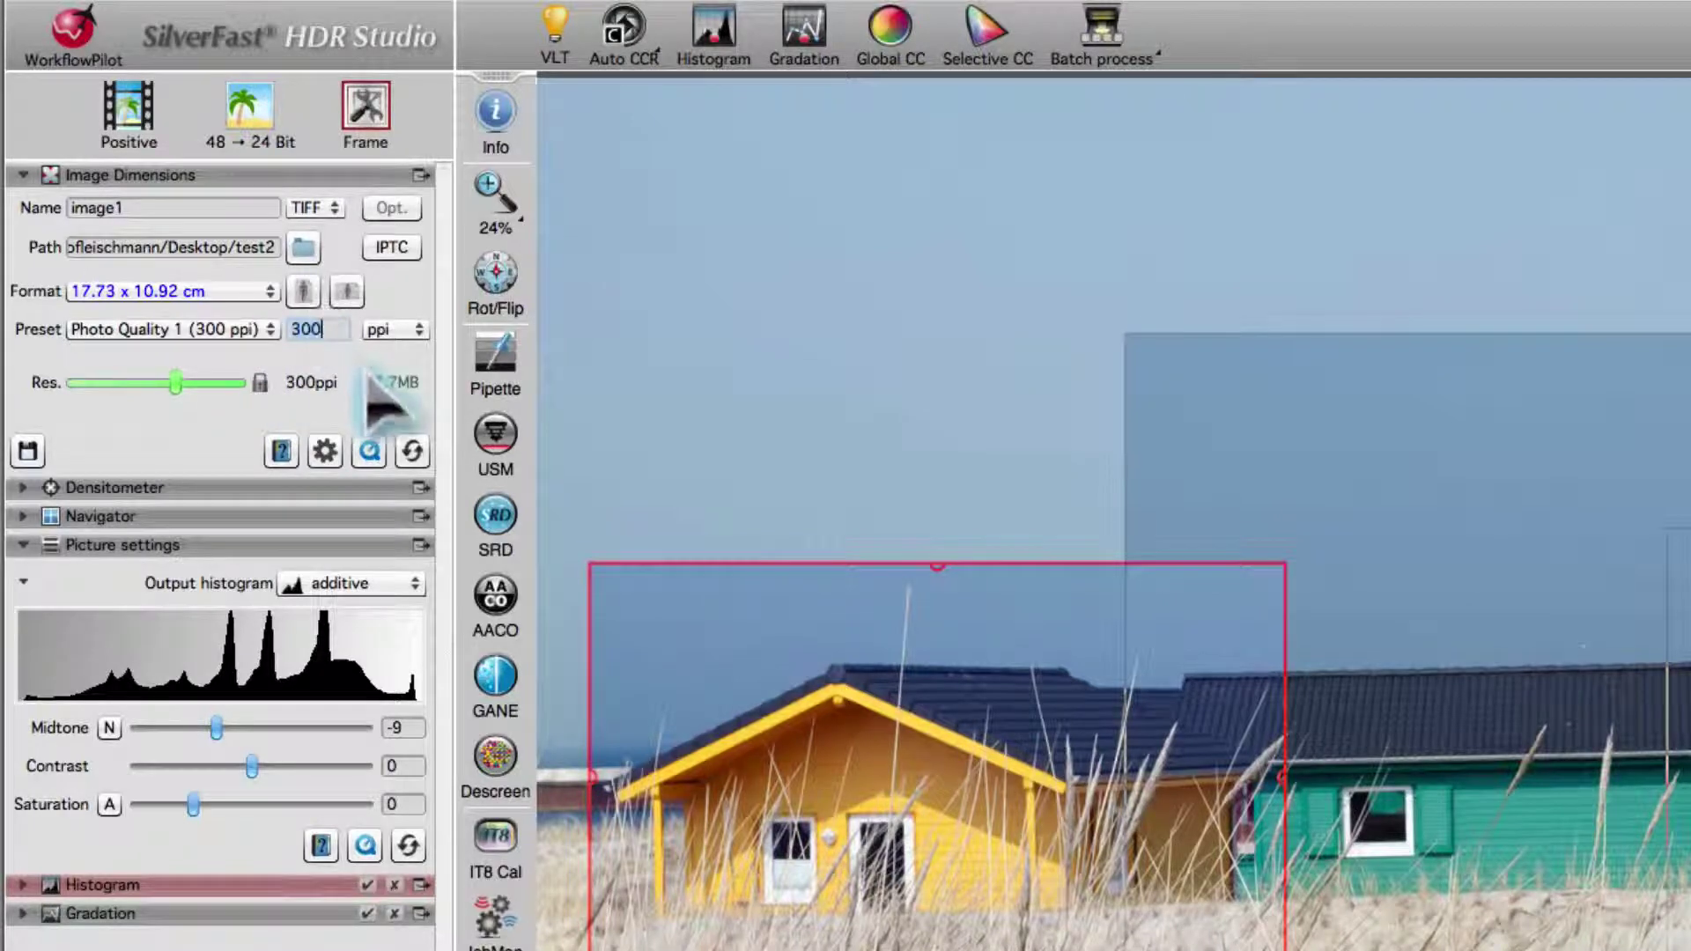
key("BackSpace")
key("BackSpace")
key("BackSpace")
type("150")
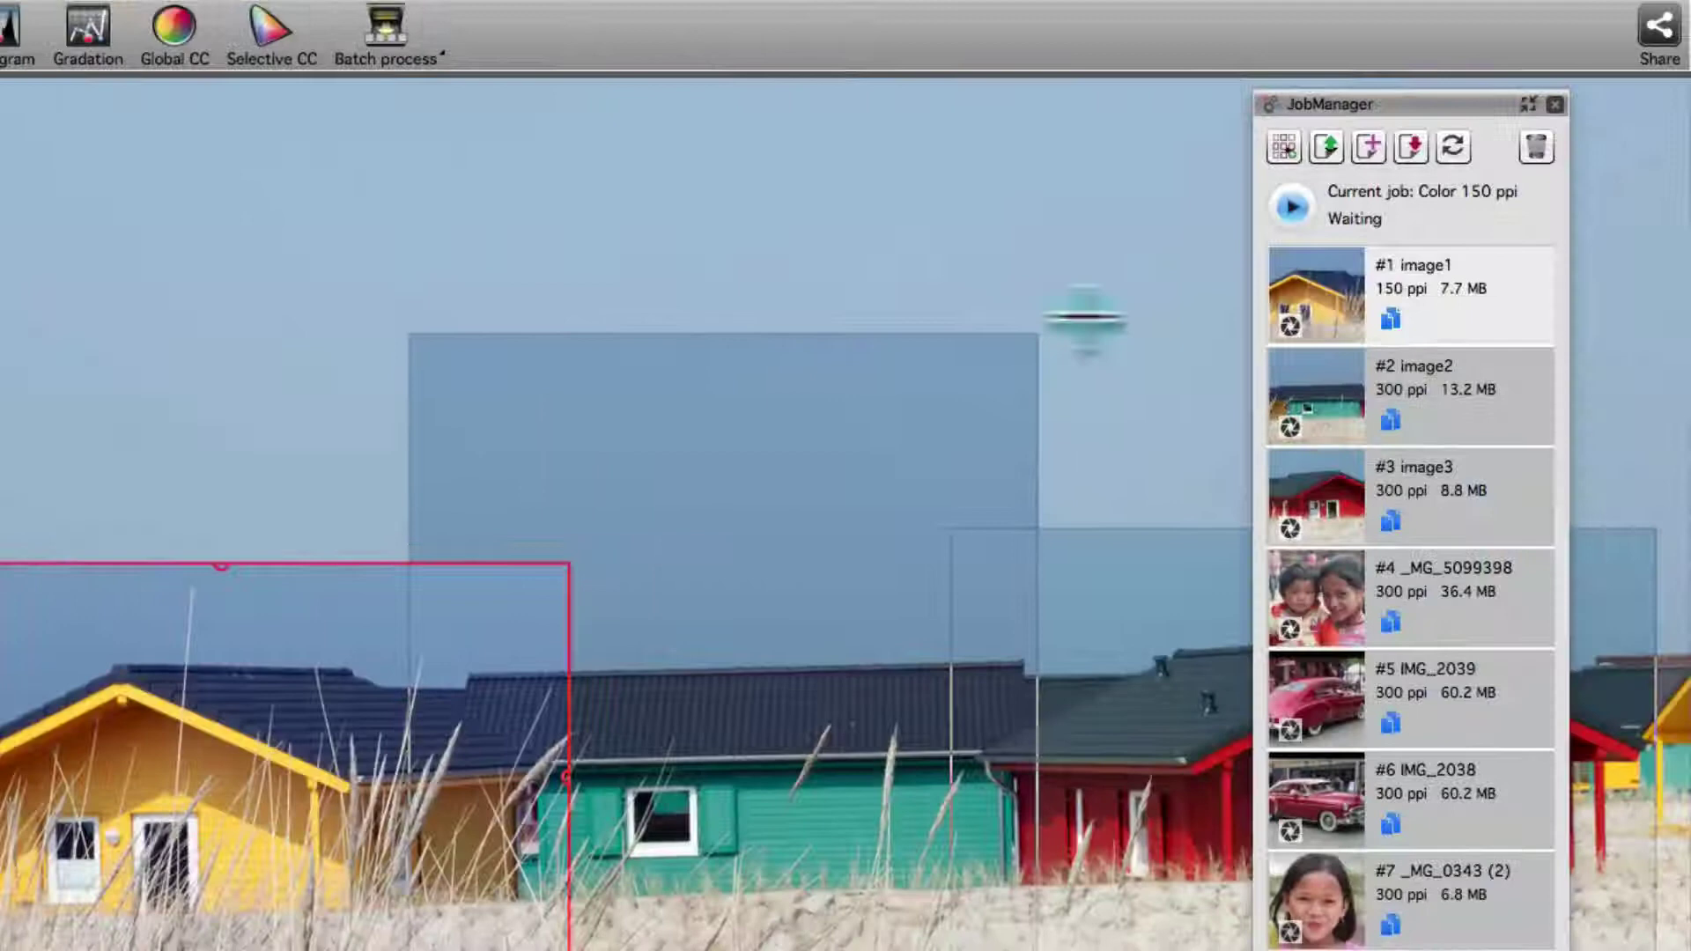
- Copy the first image's settings, including Auto CCR, to every image in the job
left_click(1391, 321)
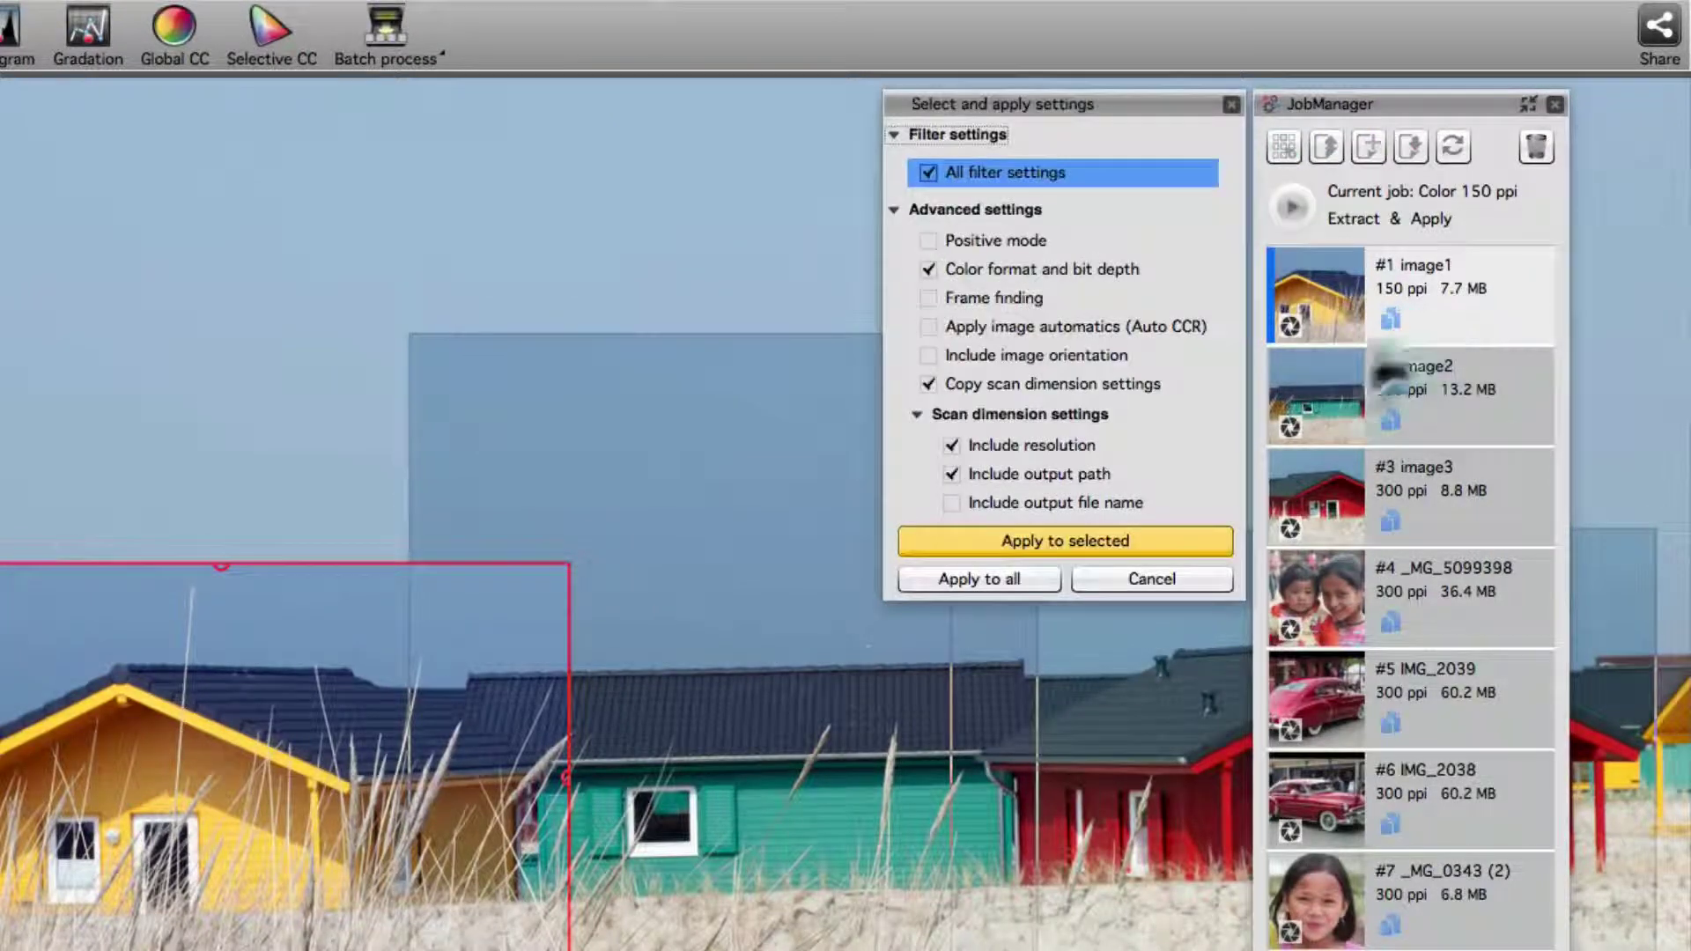
left_click(1074, 328)
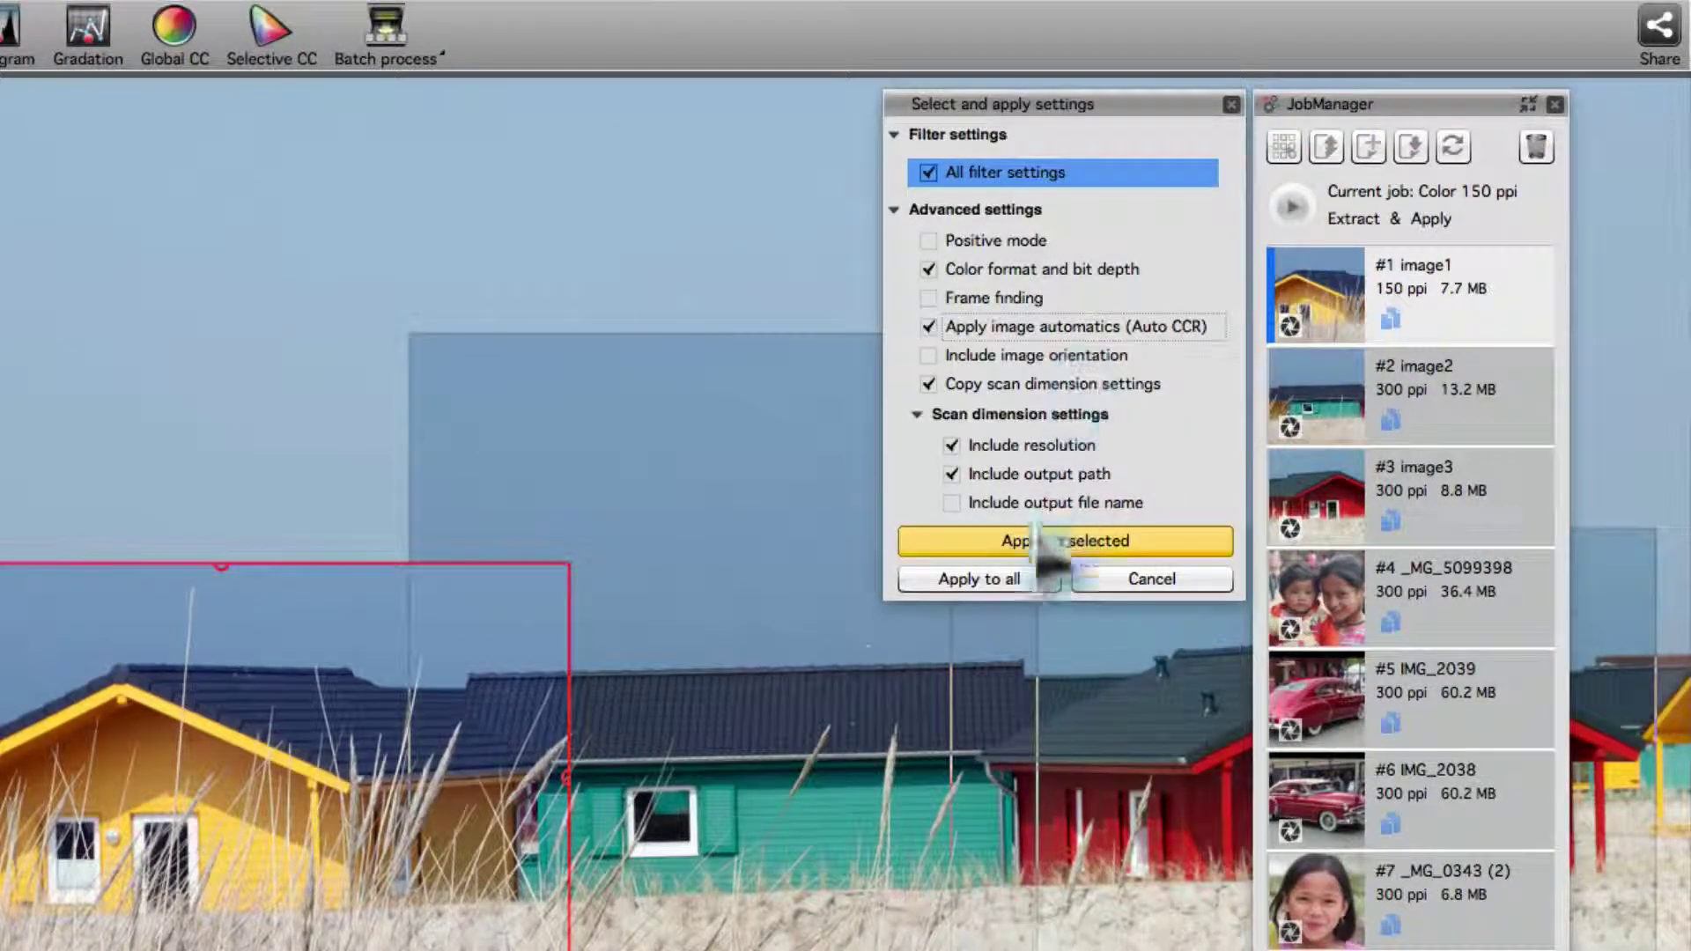
left_click(1033, 583)
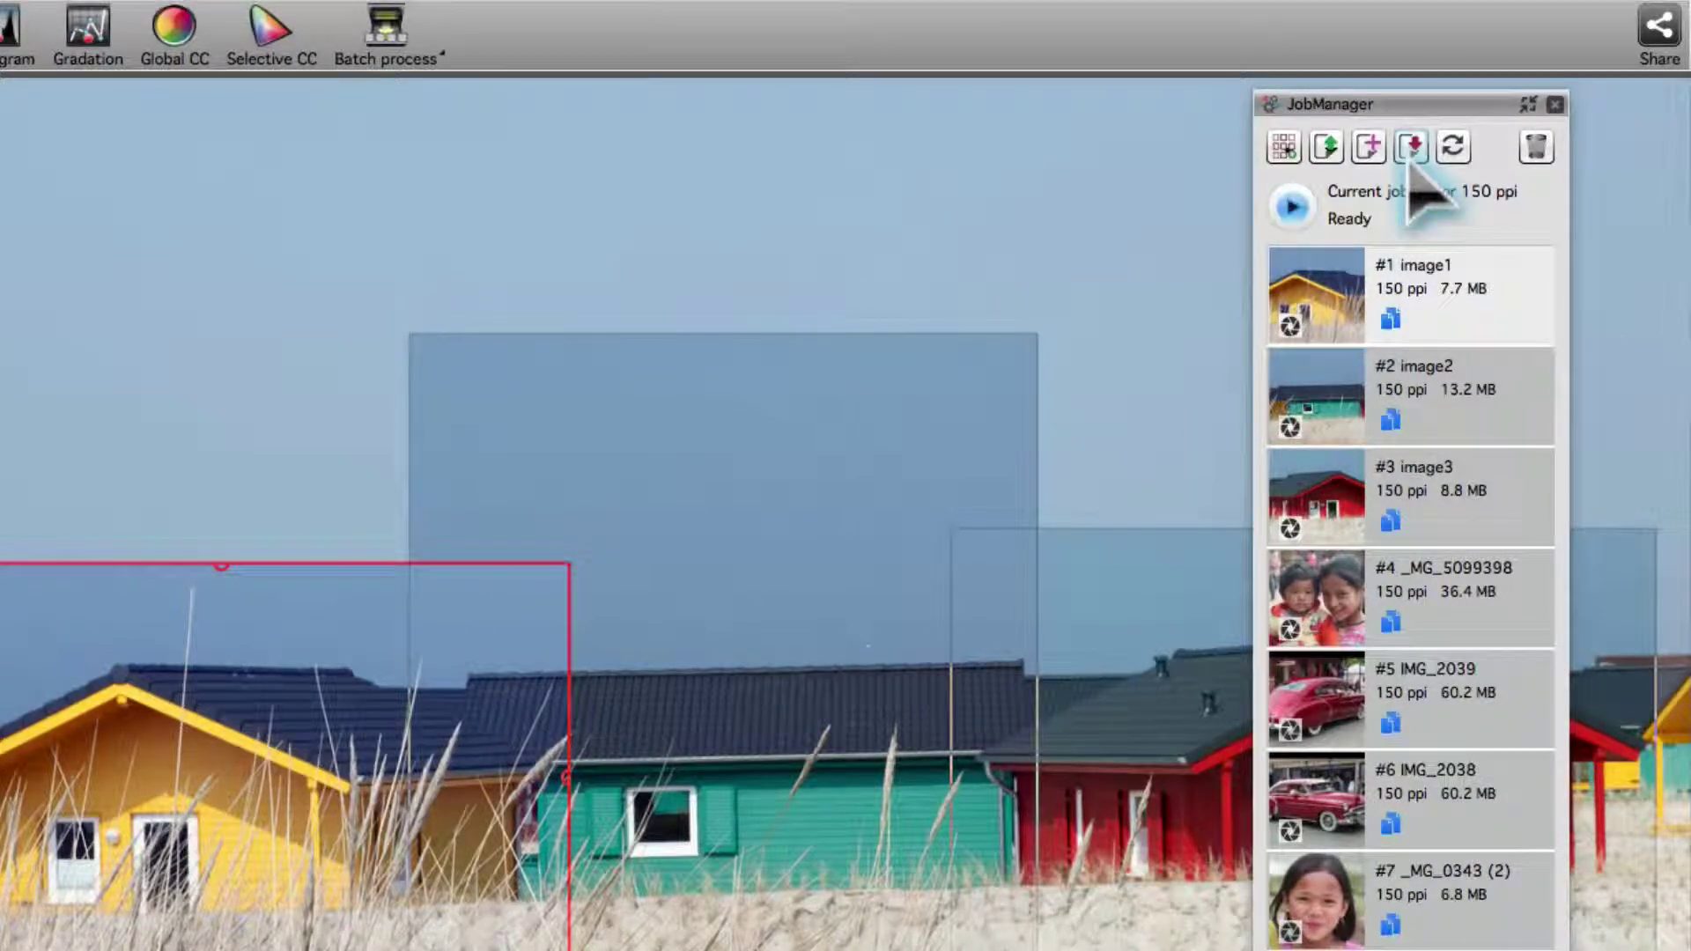
- Use JobManager's Save current Job as to store the job under the name 'BW 150 ppi'
left_click(1284, 148)
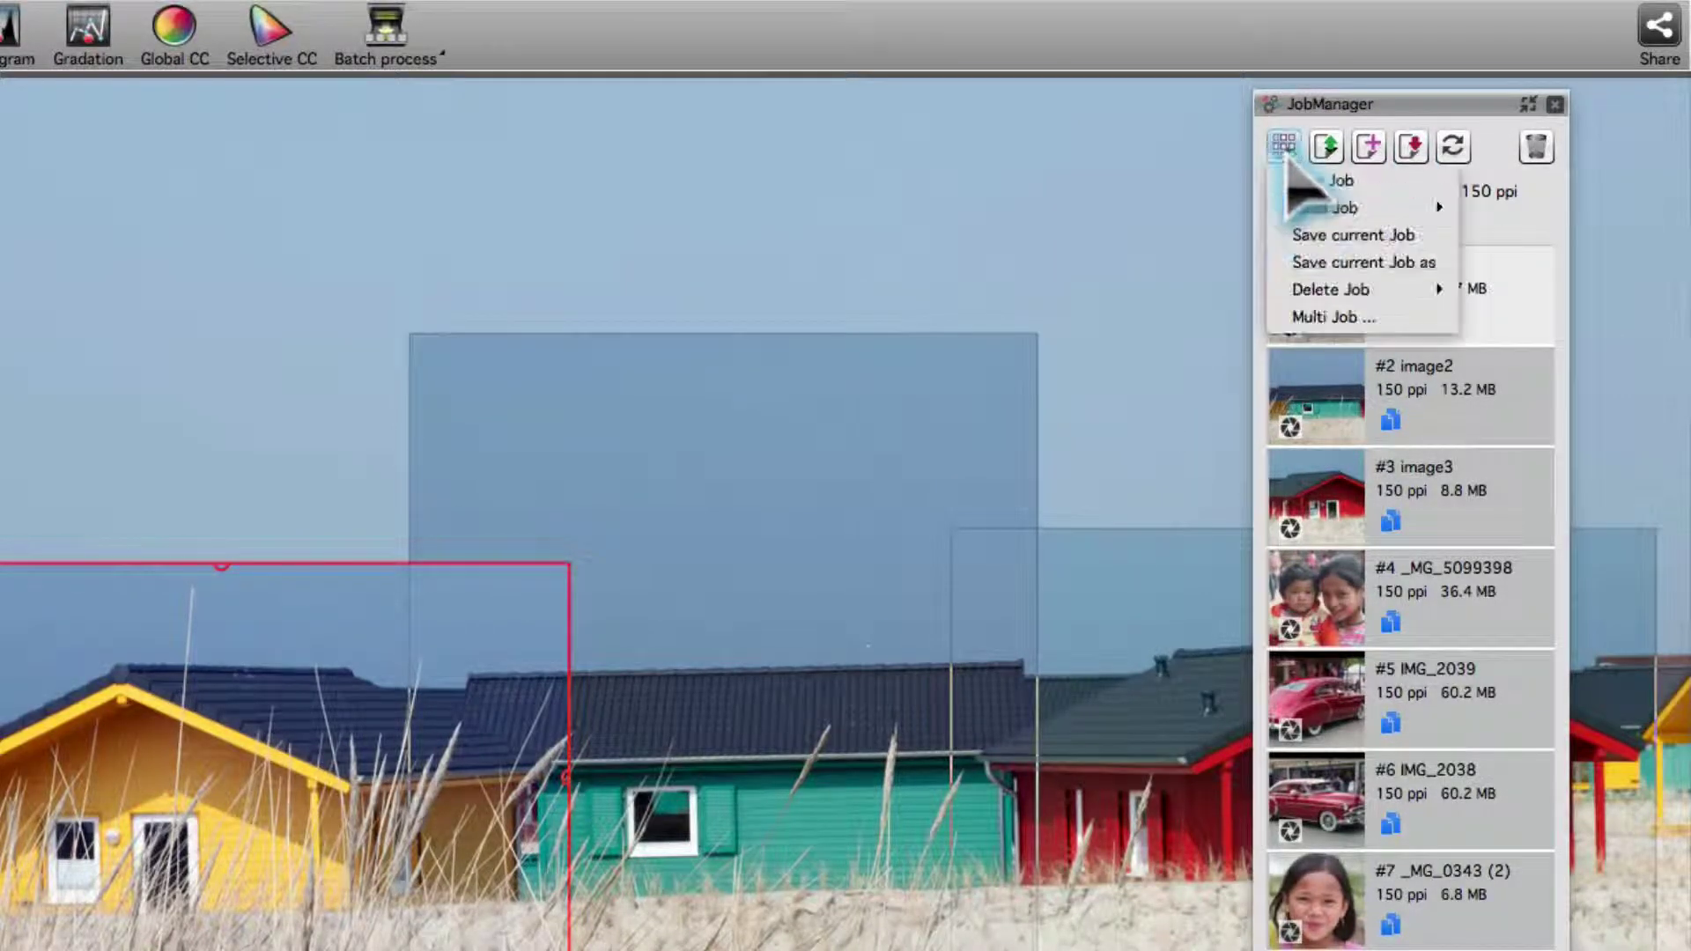
left_click(1441, 297)
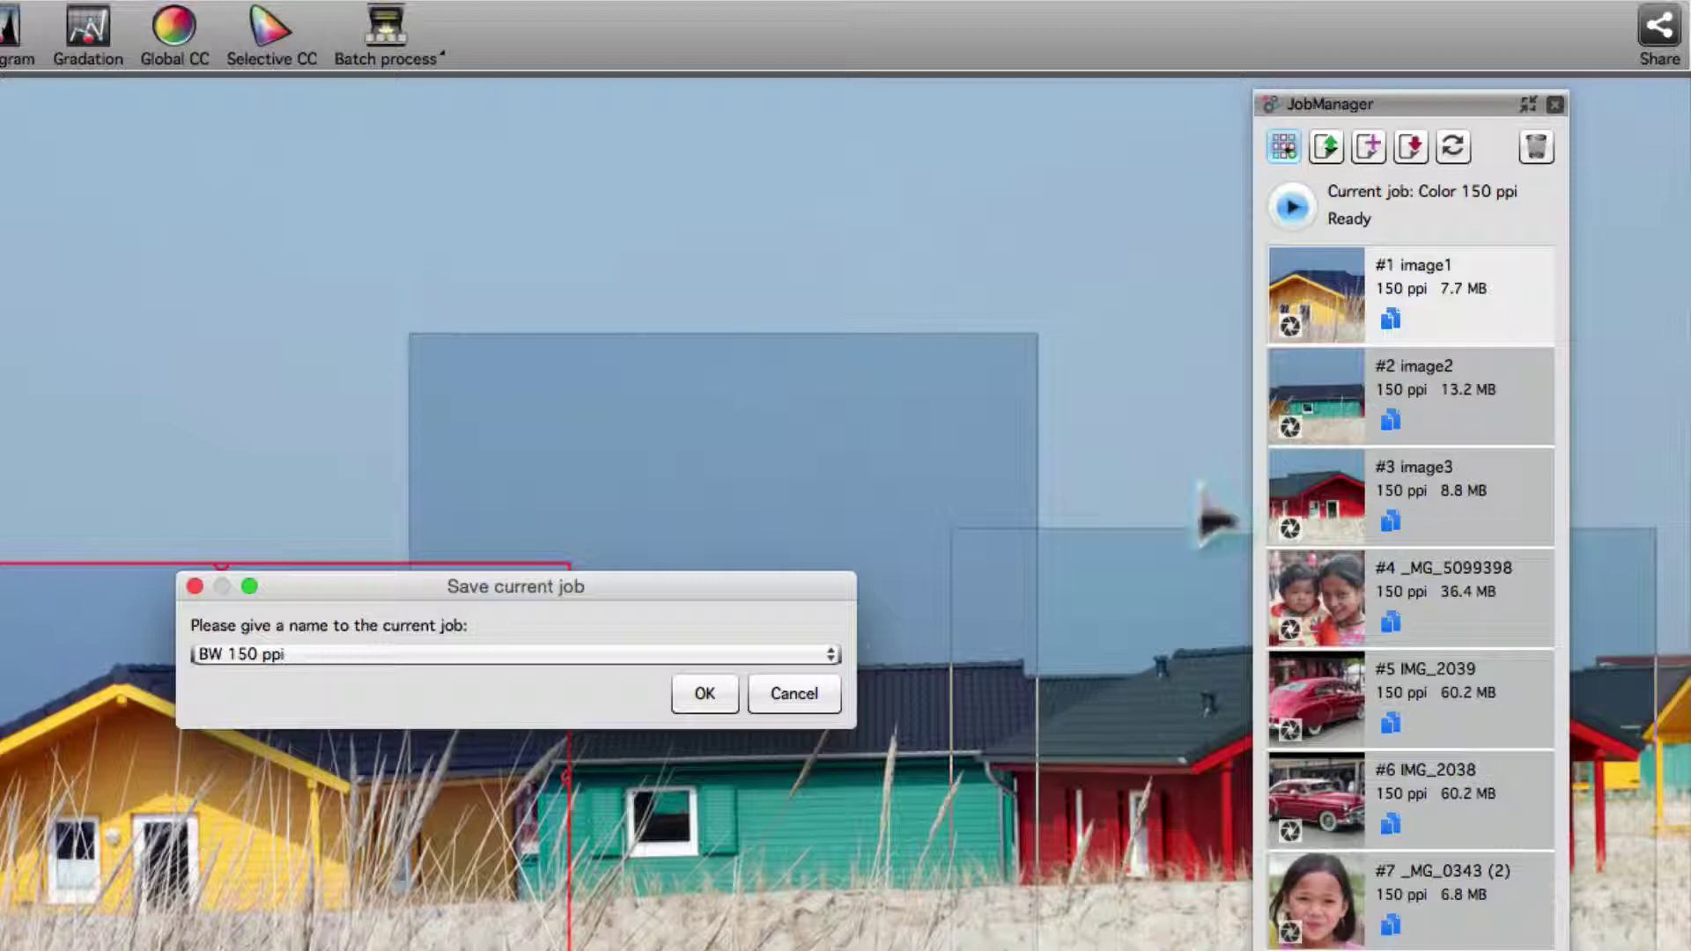
left_click(708, 692)
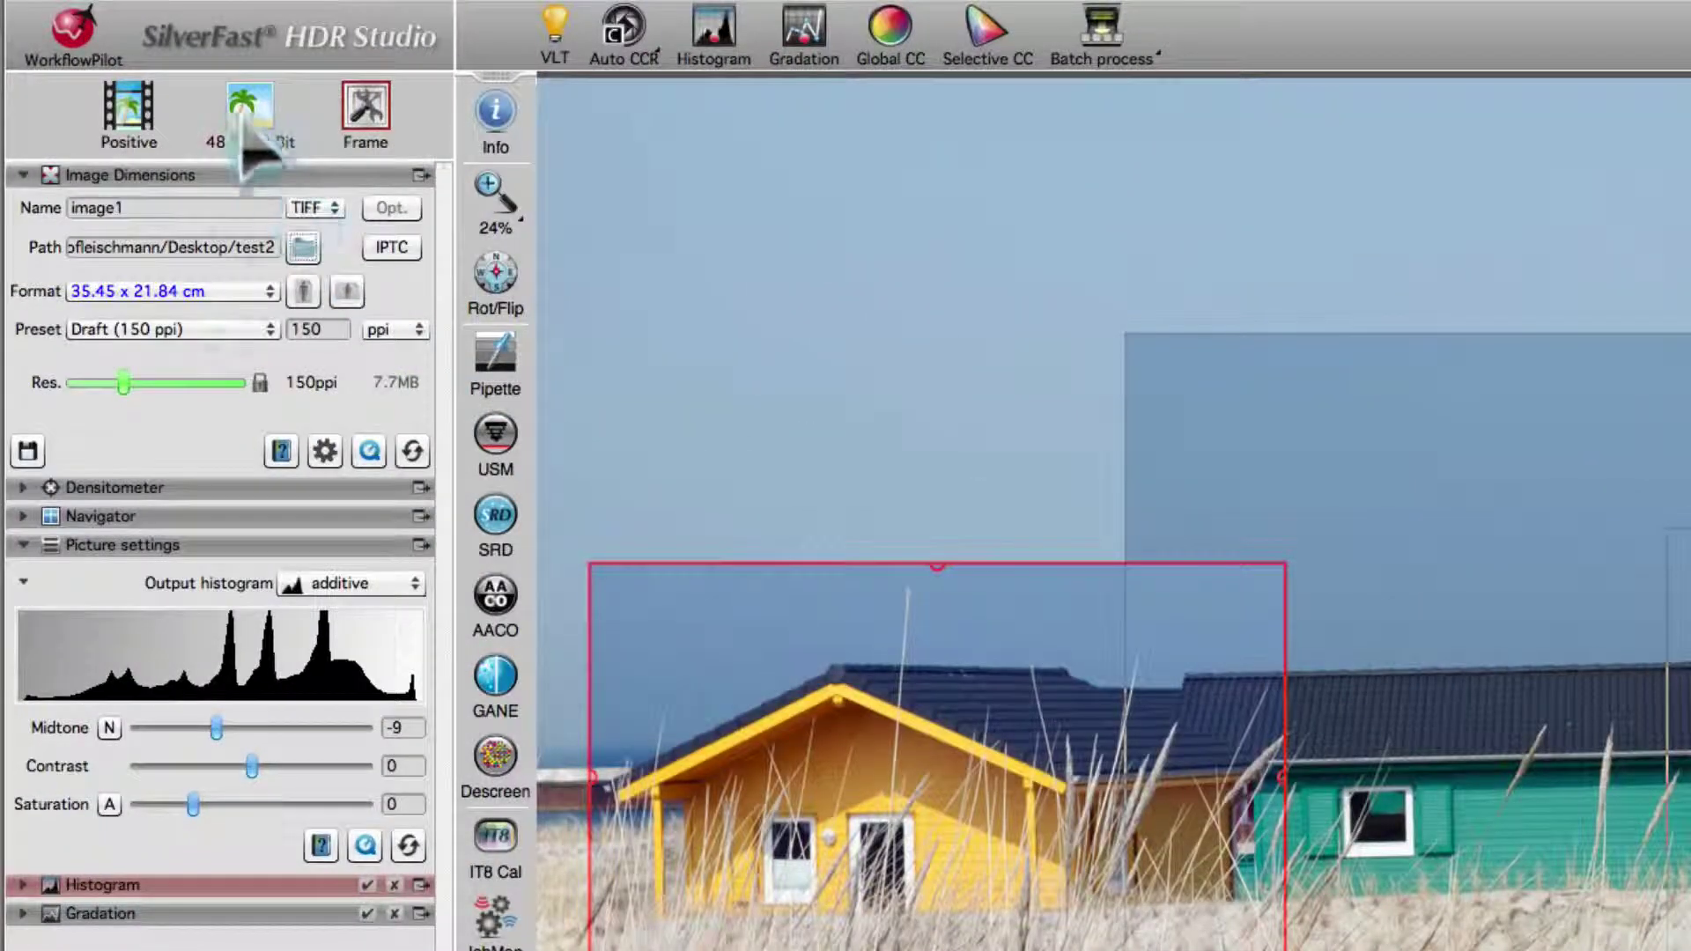
- Set the bit depth to 16 → 8 Bit grayscale and apply it to all images in the job
left_click(247, 137)
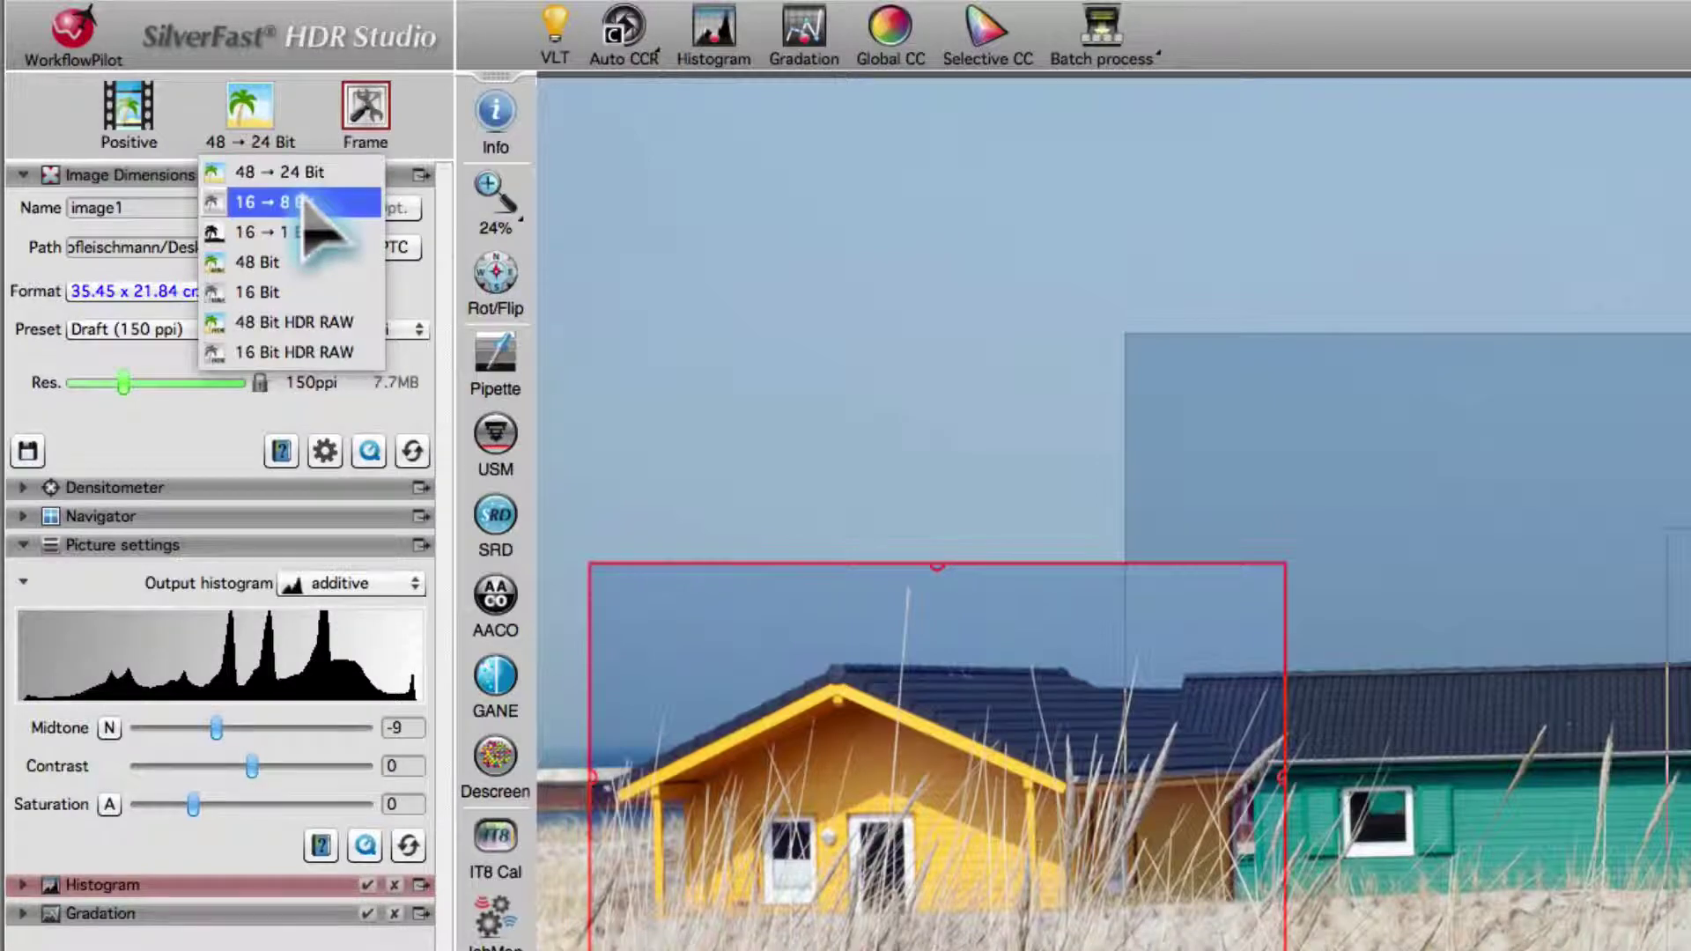
left_click(304, 211)
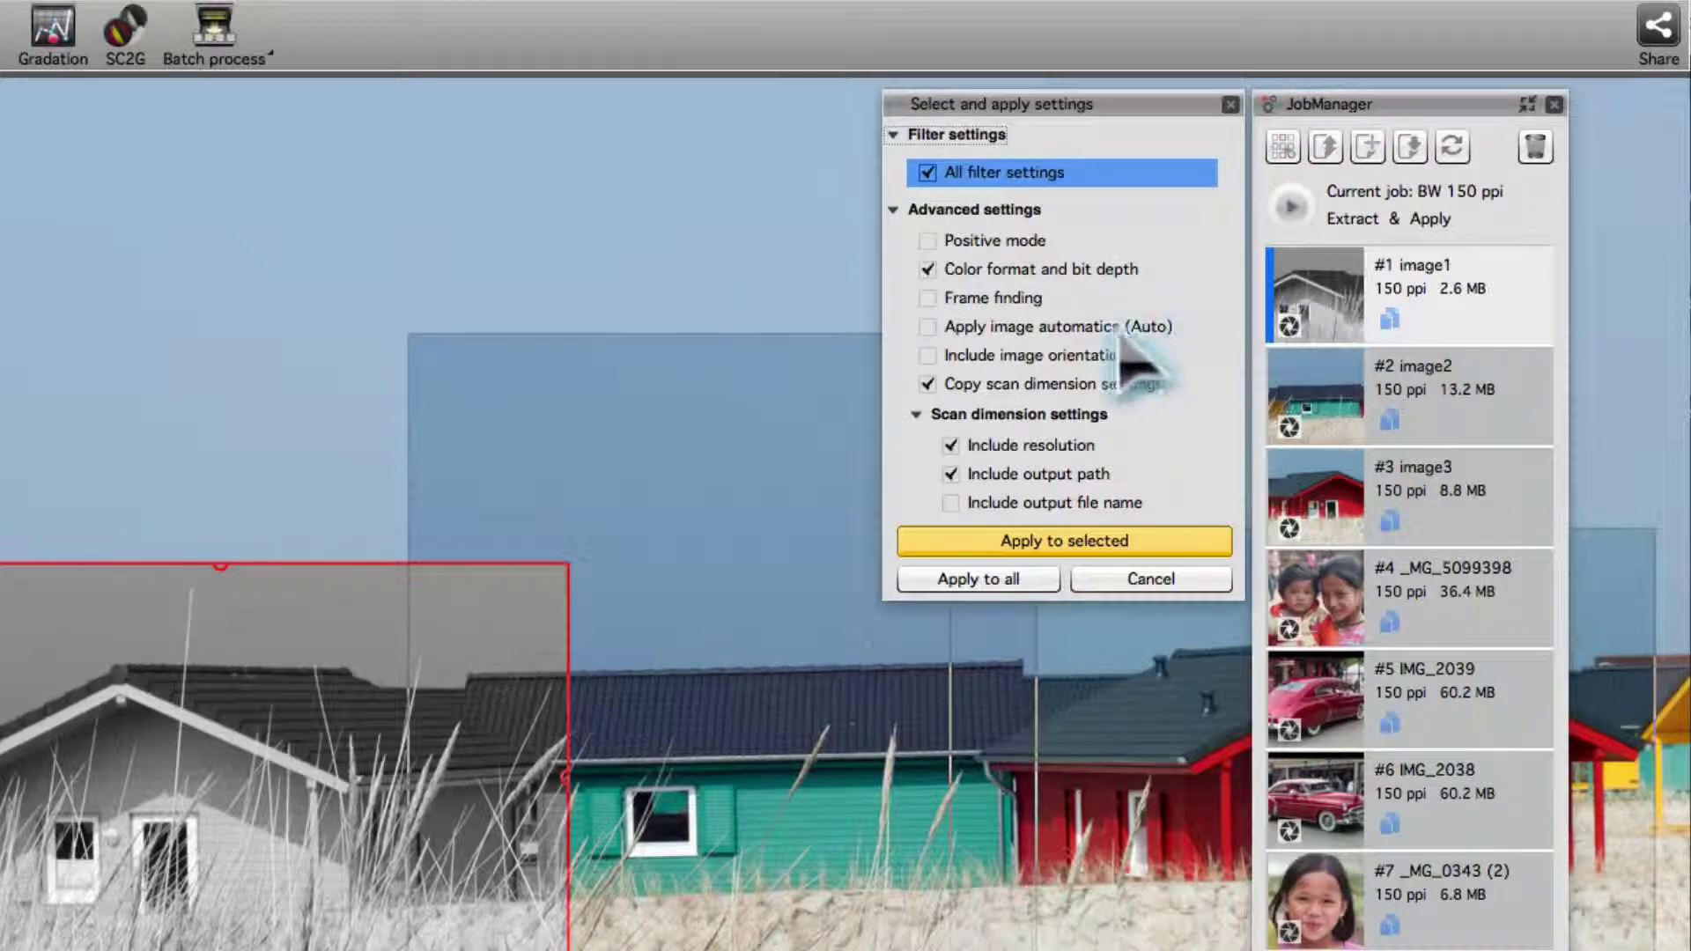
left_click(1027, 579)
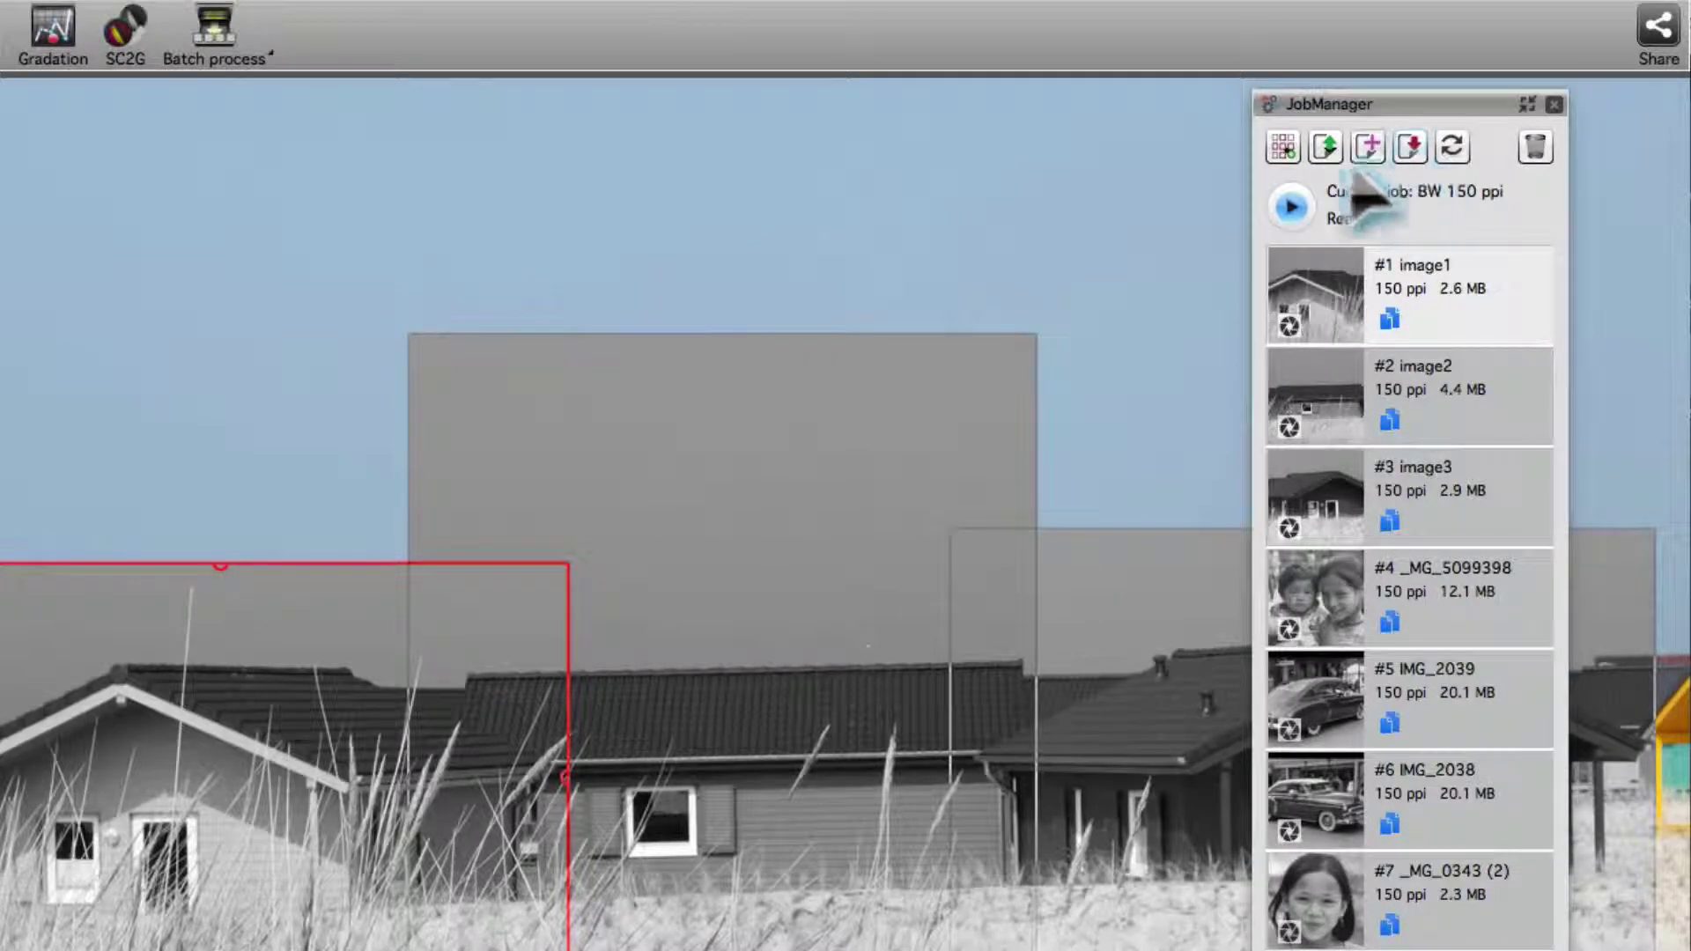
- Tick Color 300 ppi, Color 150 ppi and BW 150 ppi in Multi Job and load them together
left_click(1283, 147)
mouse_move(1295, 294)
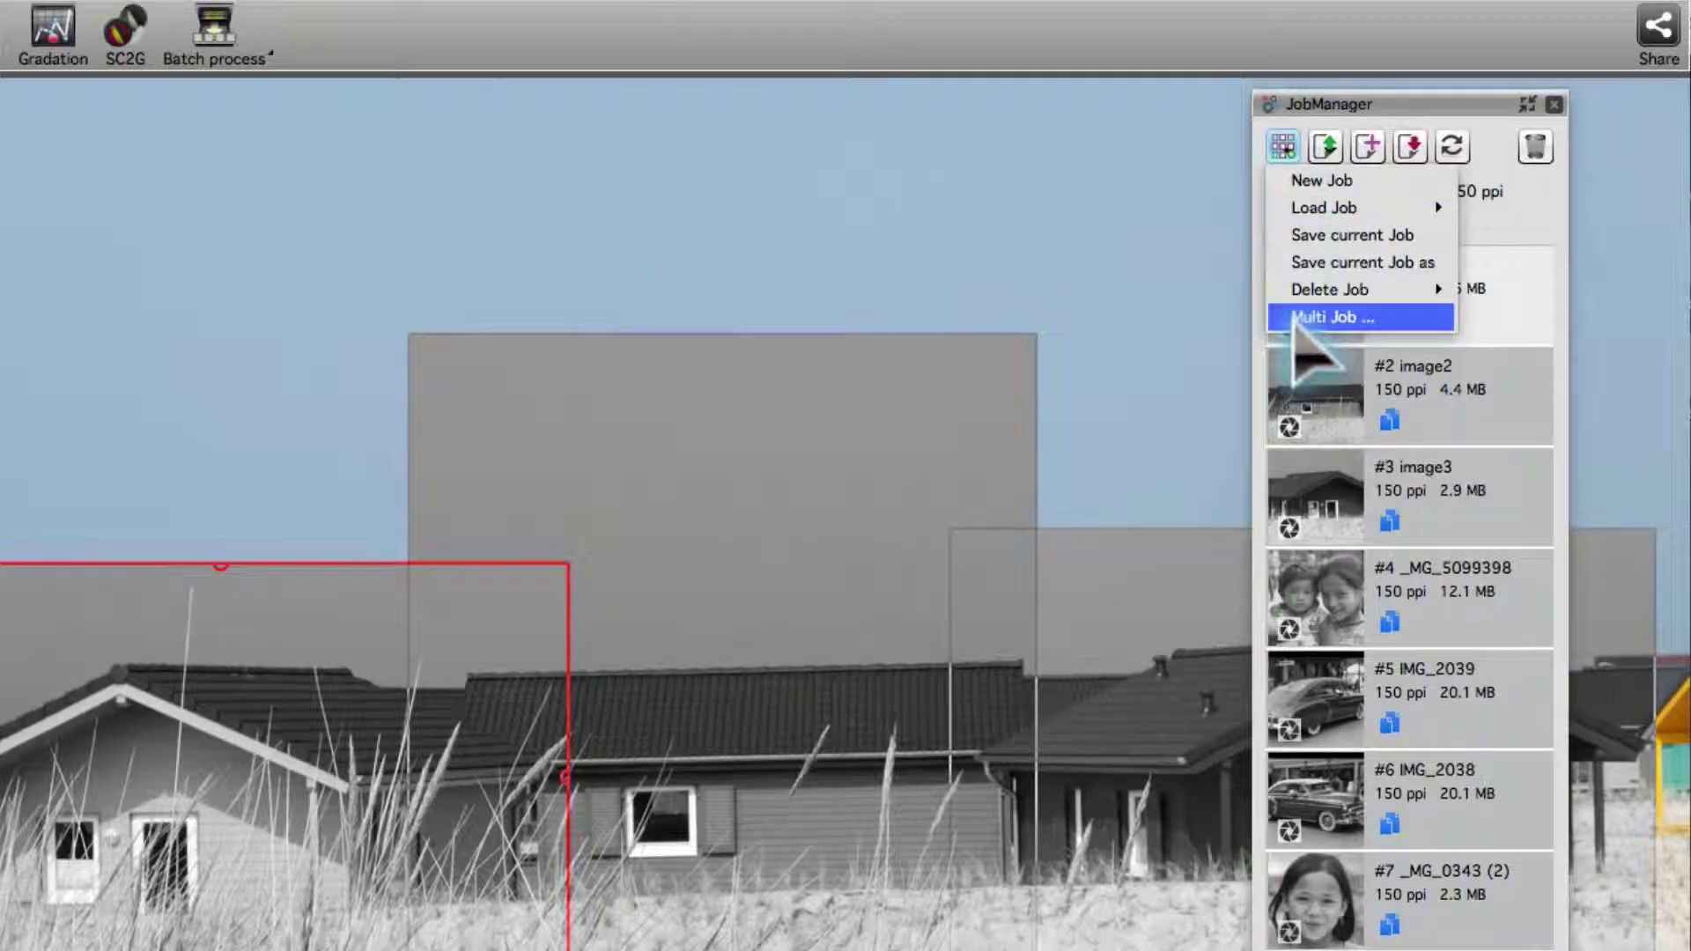
left_click(1295, 319)
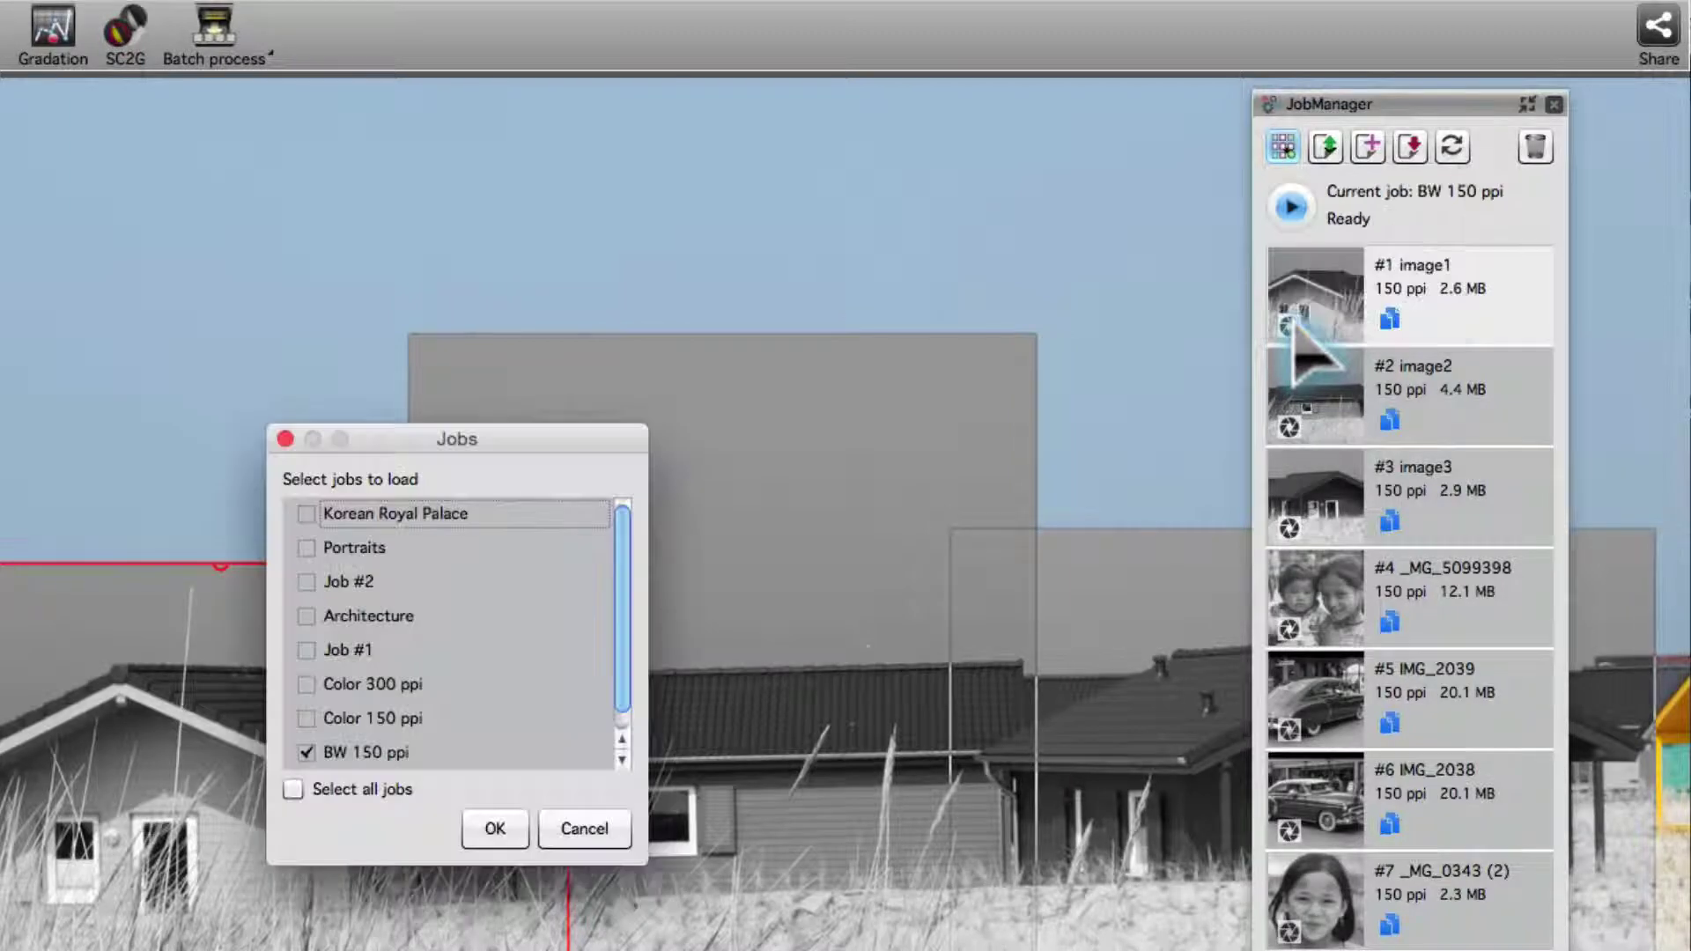
left_click(306, 684)
left_click(306, 718)
left_click(306, 753)
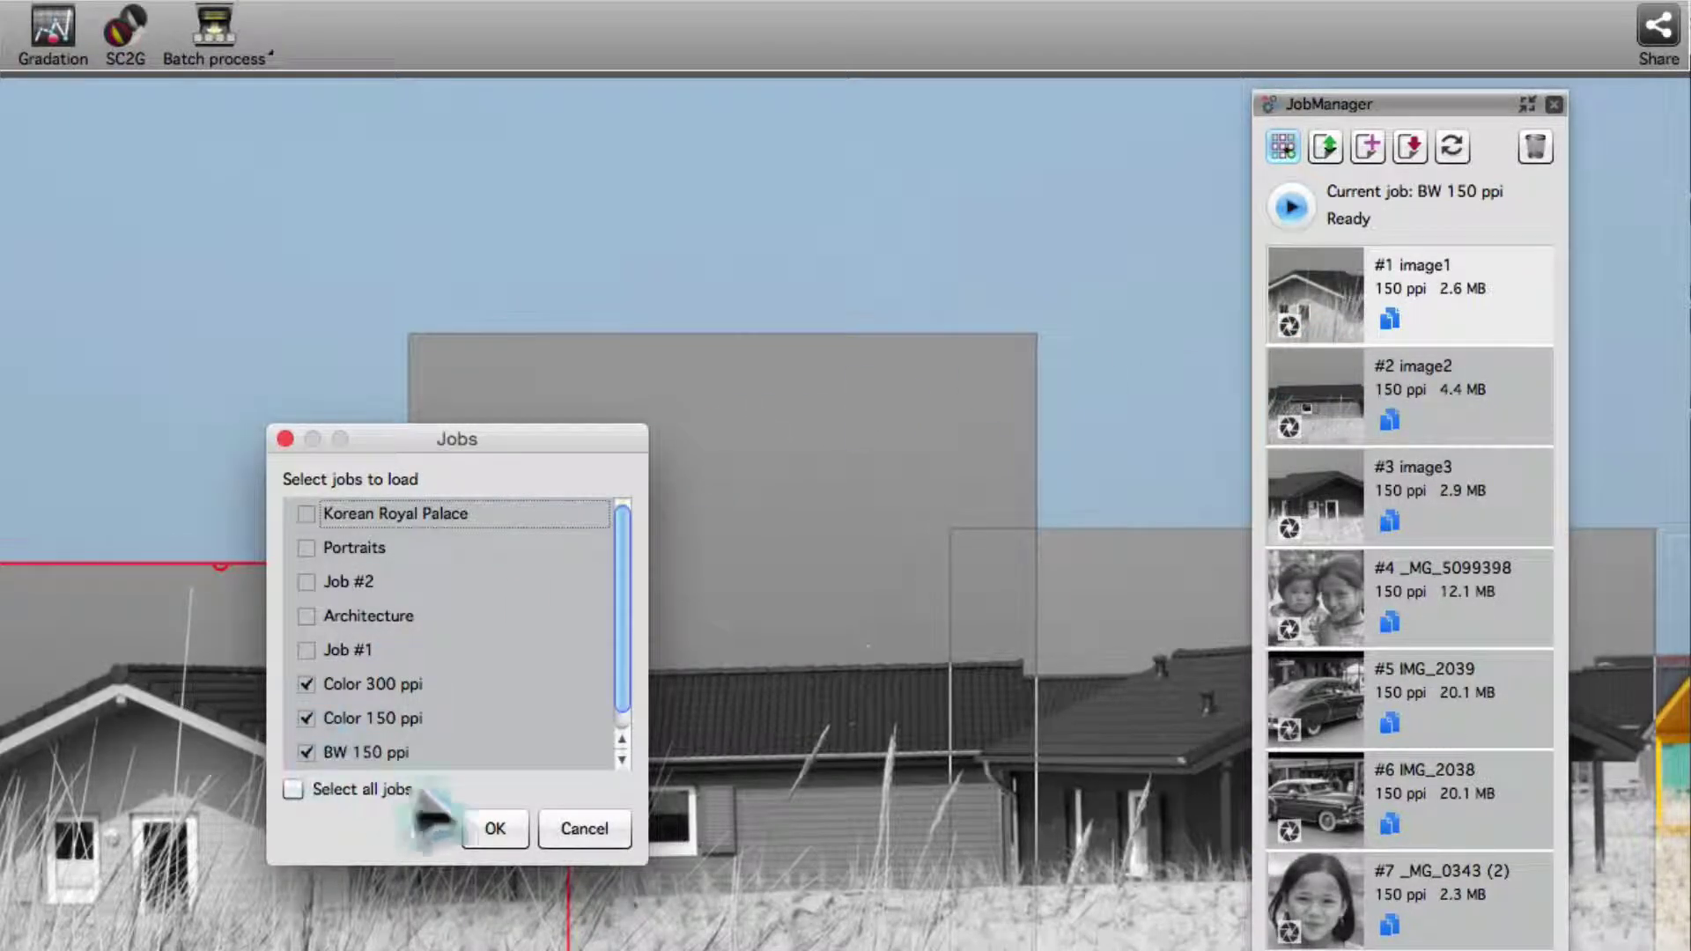
left_click(495, 828)
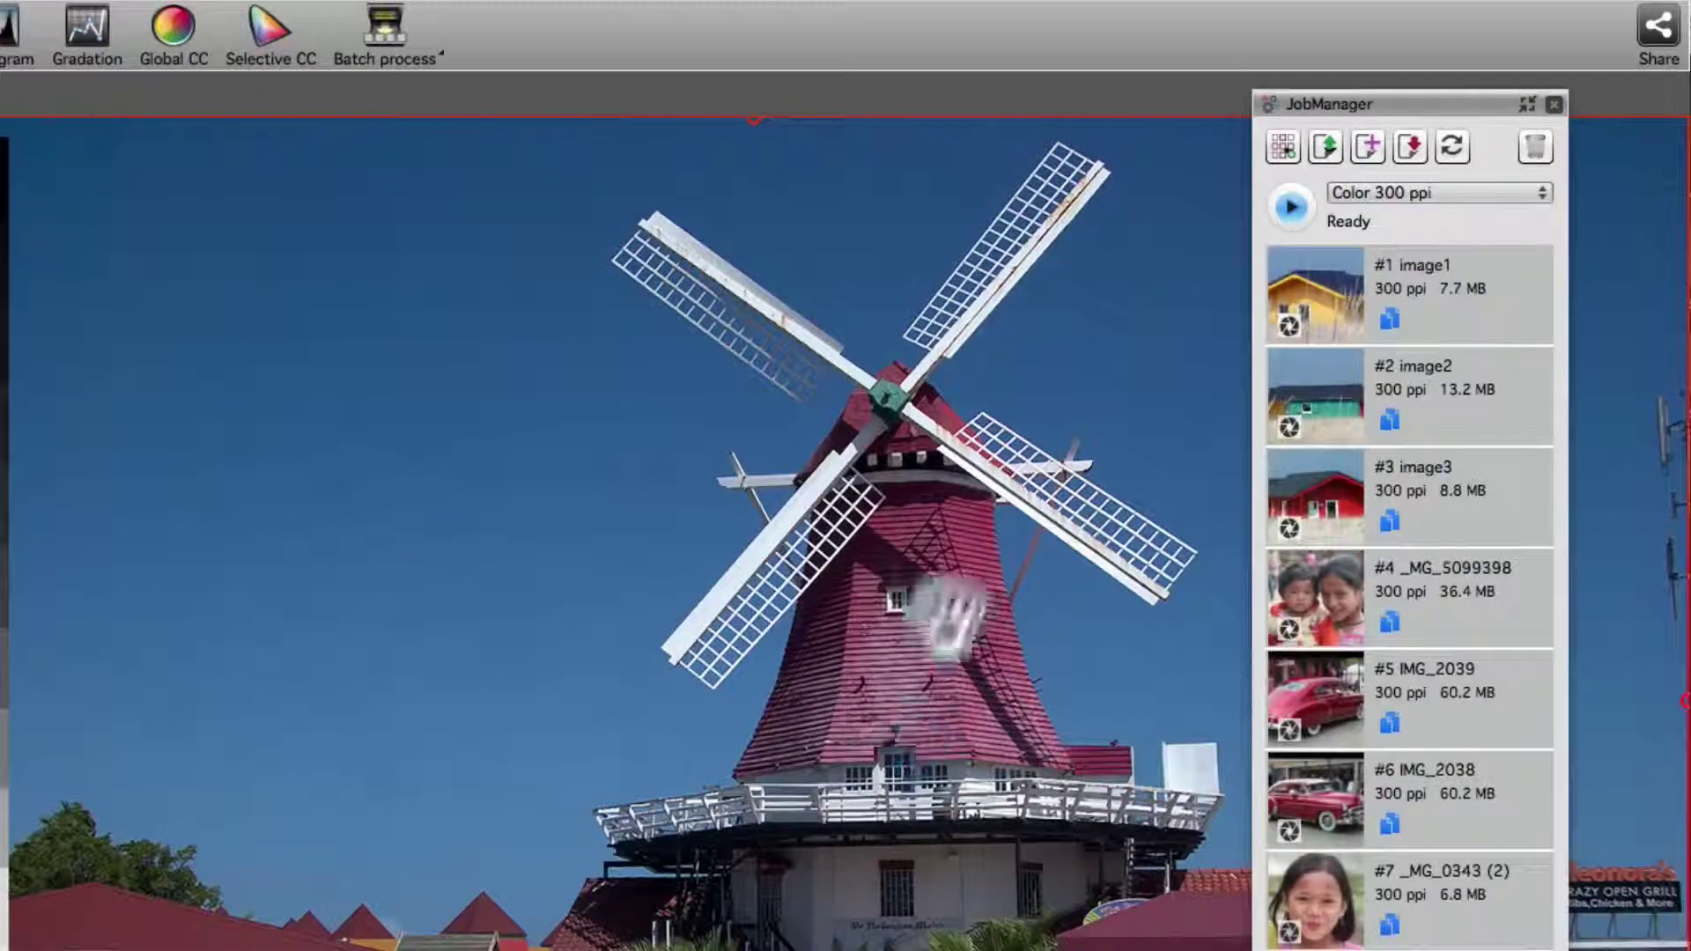
- Start the JobManager batch run to write TIFF files into the test2 folder
left_click(1291, 206)
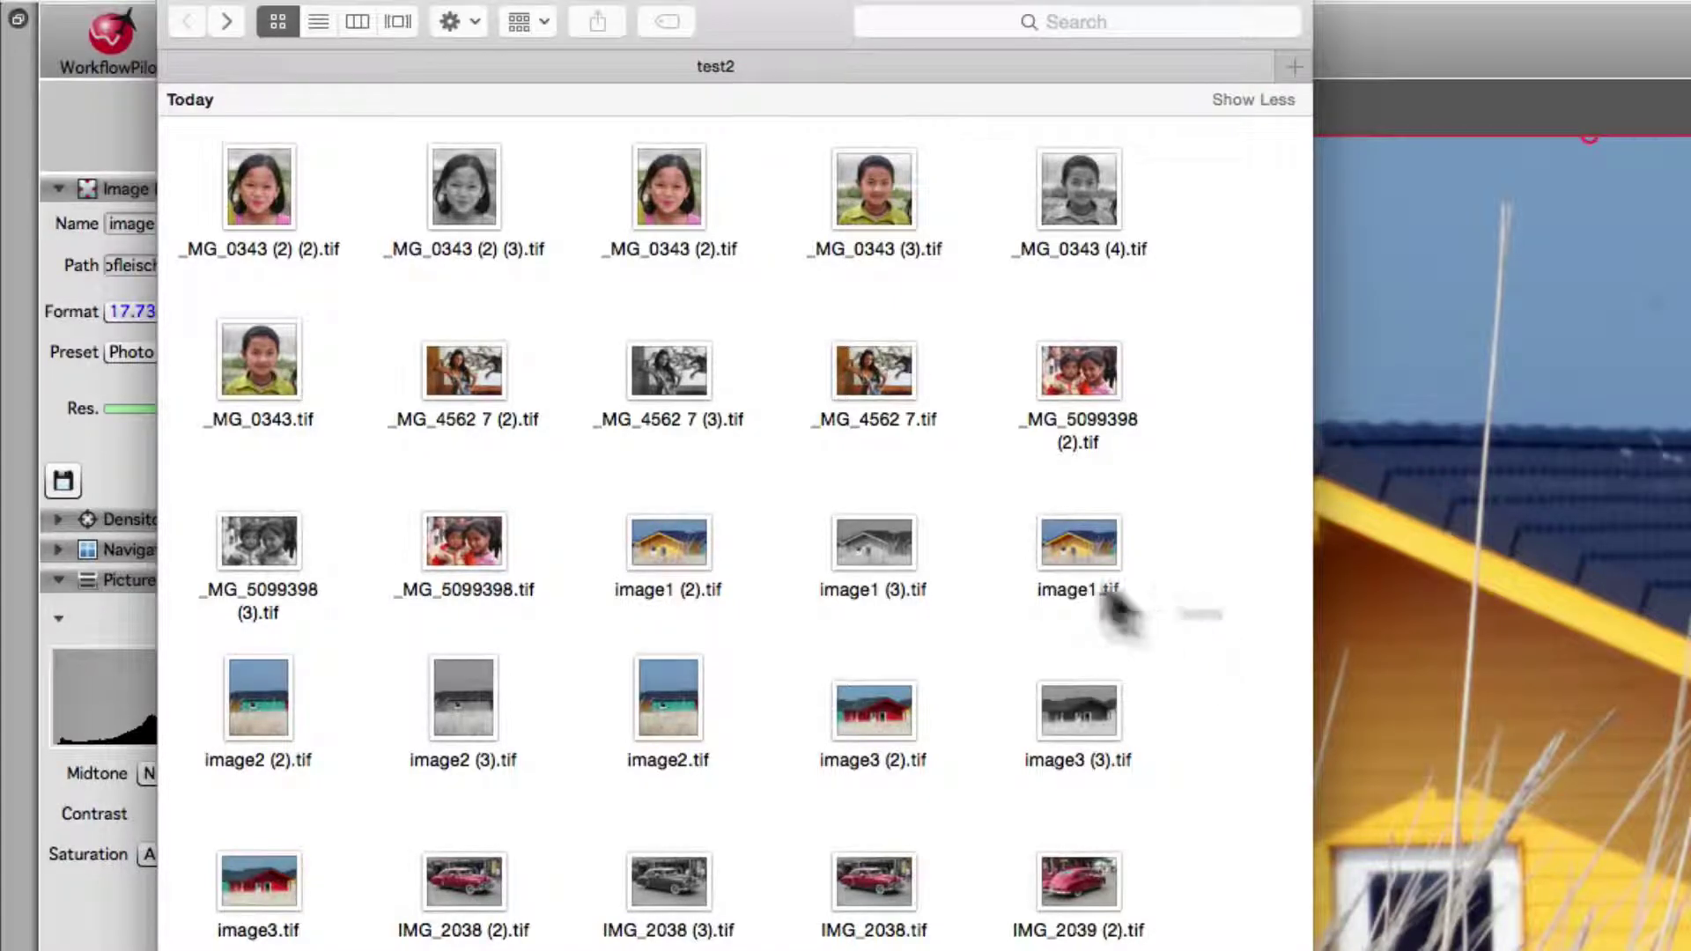
- Select image1.tif, image1 (2).tif and image1 (3).tif and open them in Preview
left_click_drag(1221, 622, 606, 529)
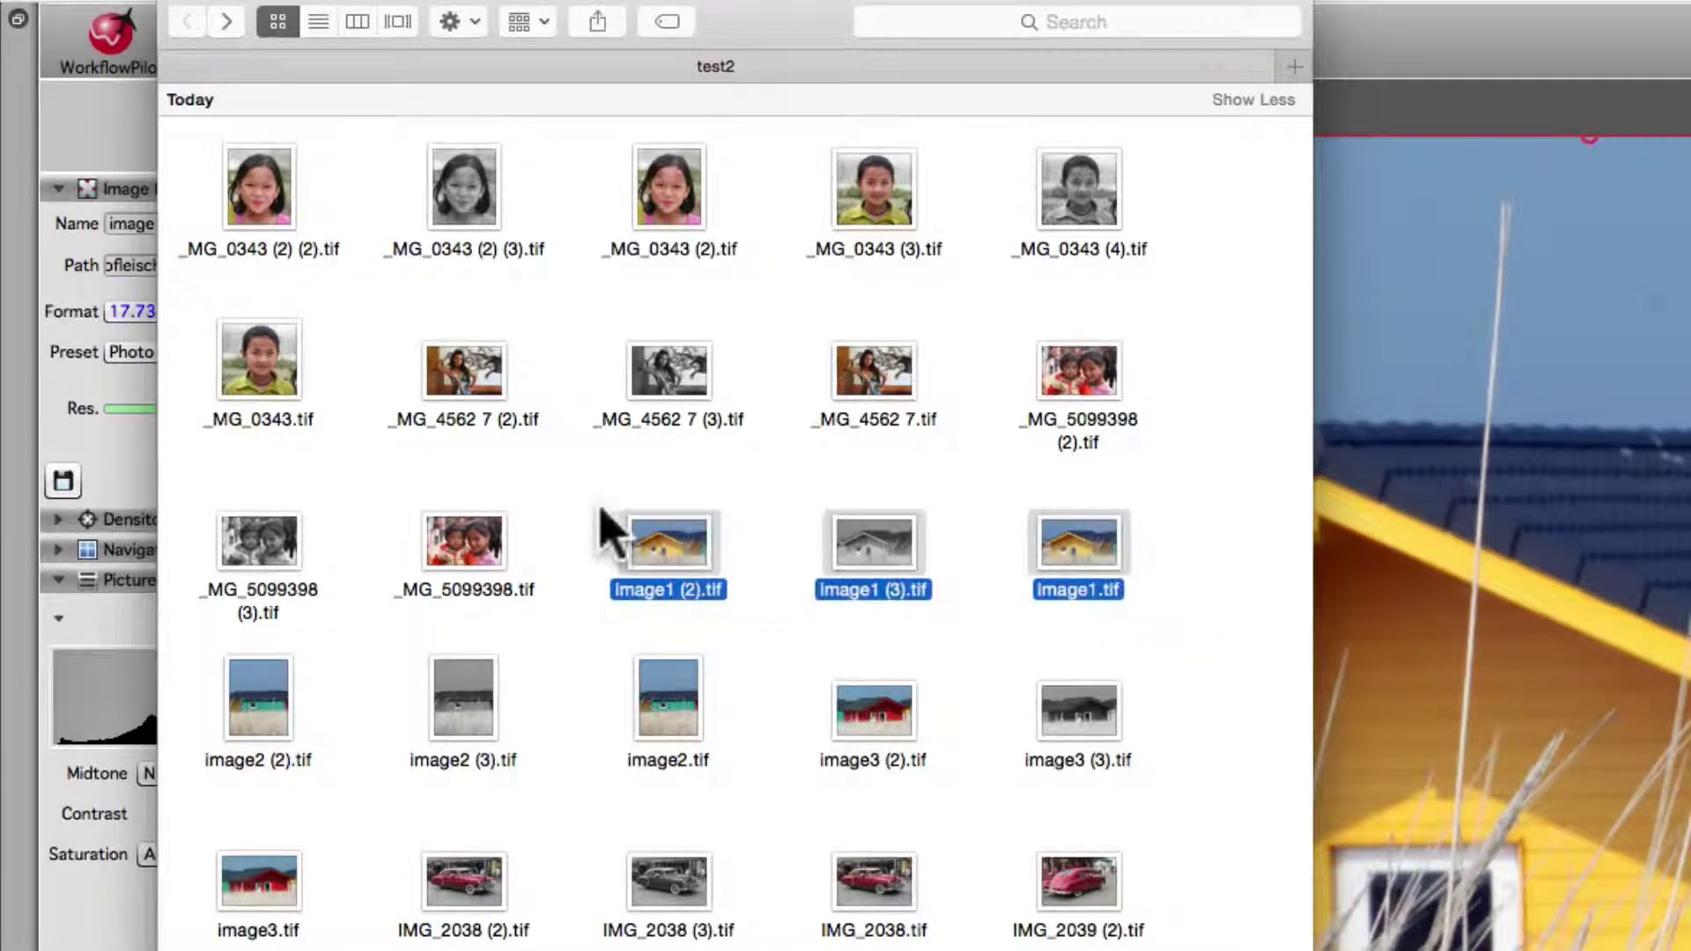
double_click(669, 553)
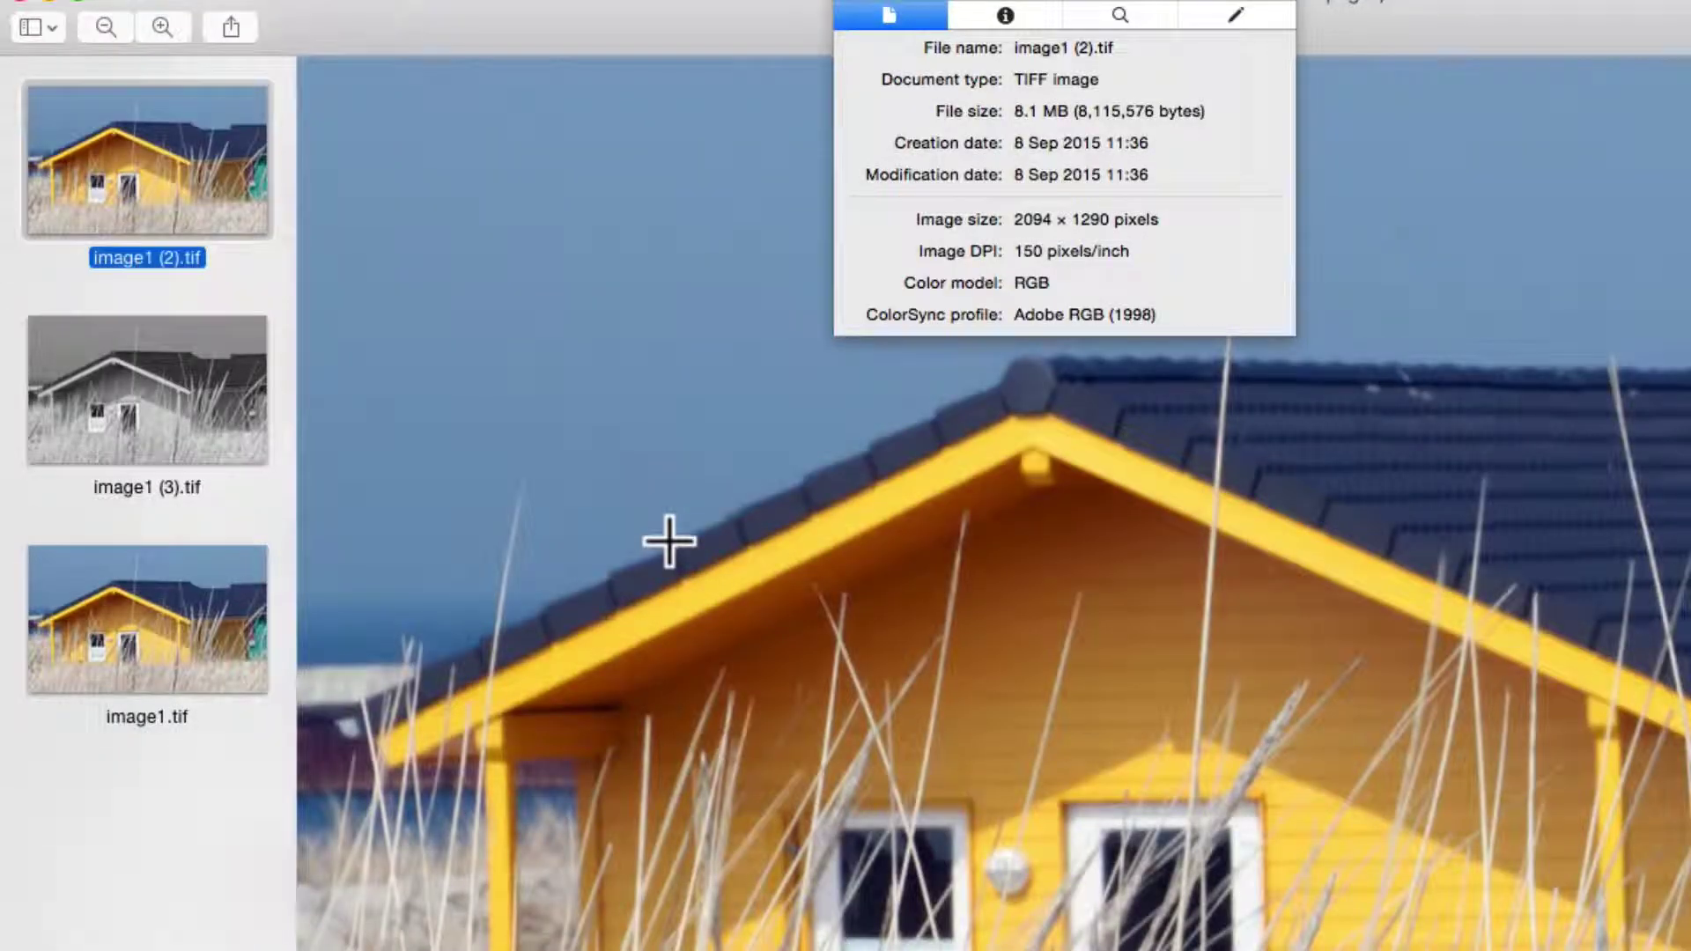